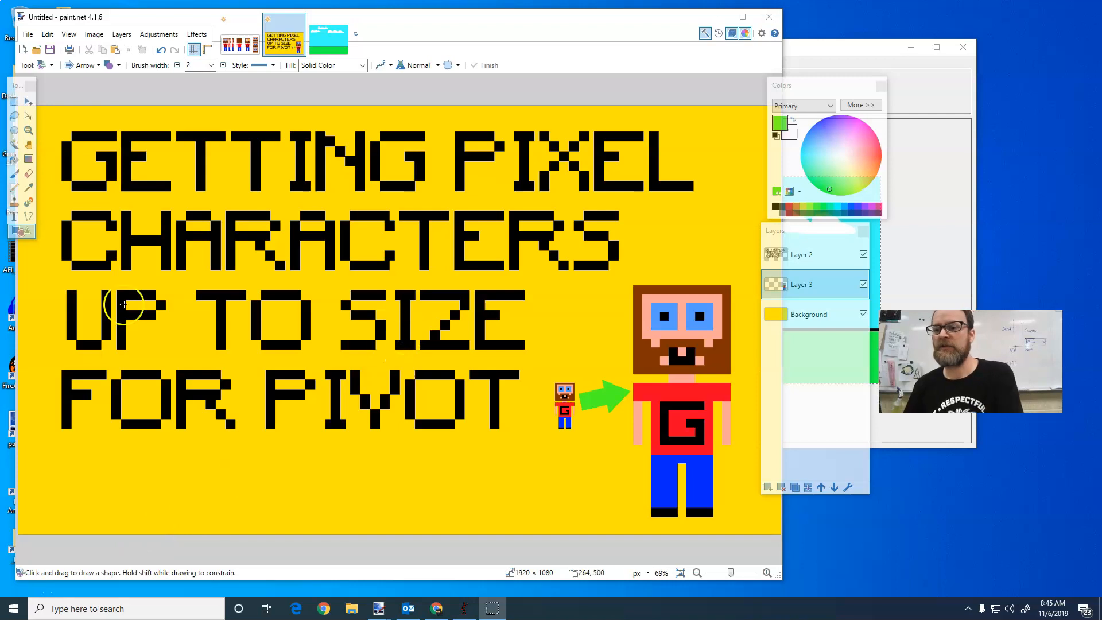
- Select the front-view character in Custom Character - me.png with a 12 × 27 pixel rectangle
left_click(240, 36)
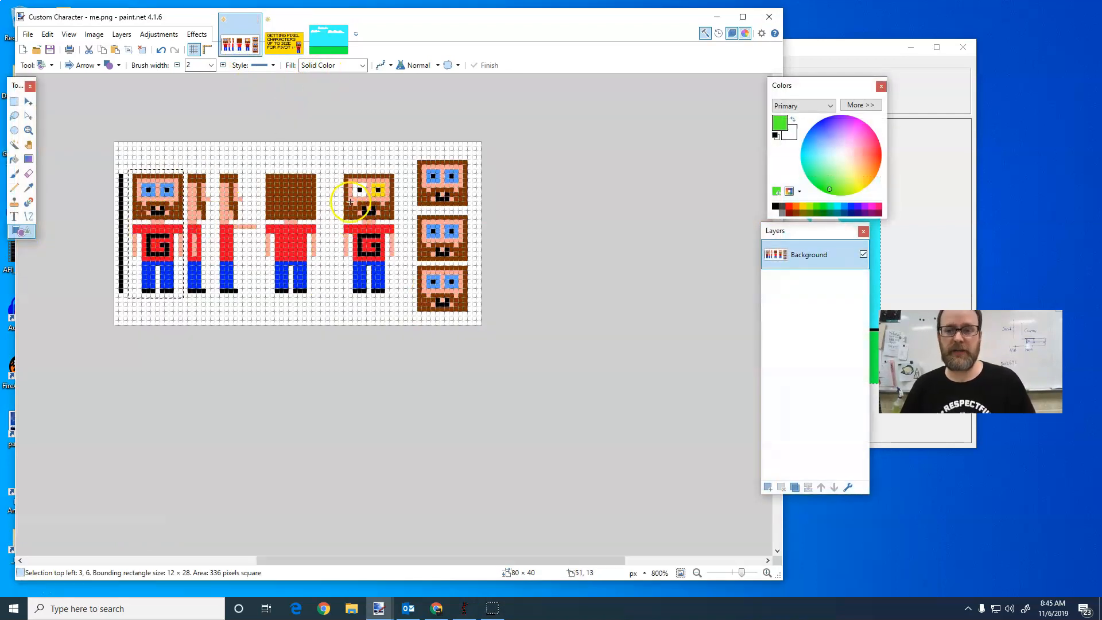
left_click(15, 161)
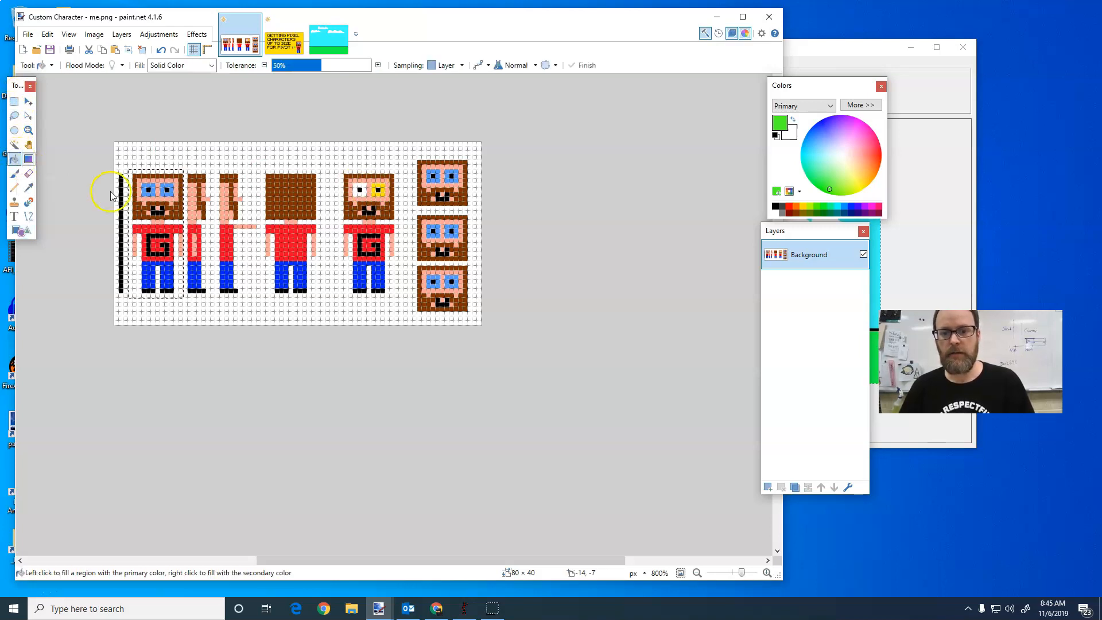
left_click(15, 102)
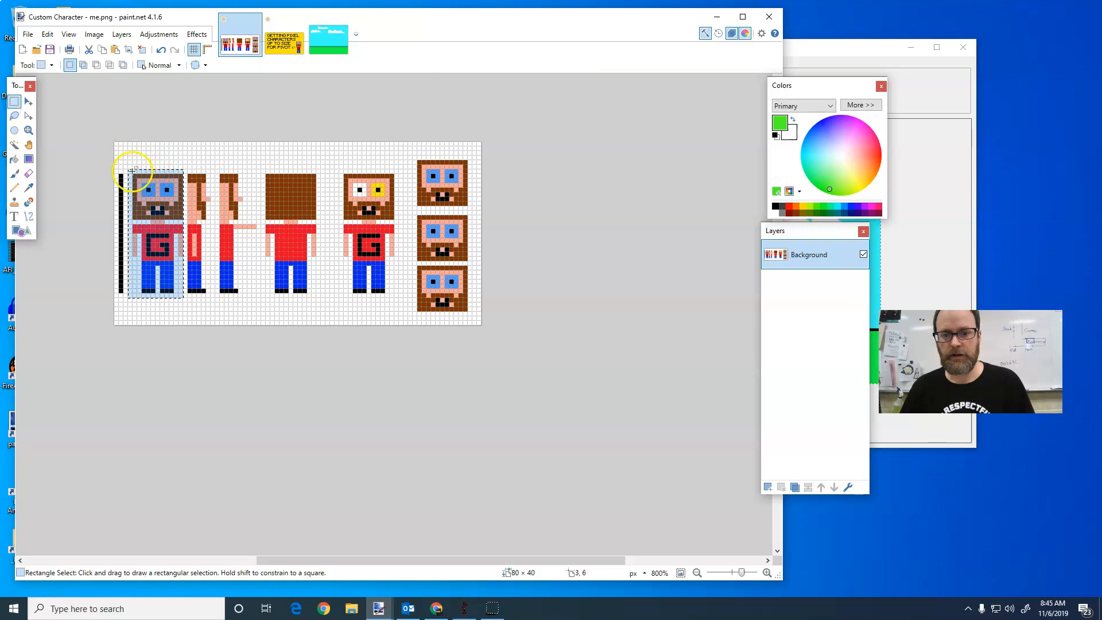
left_click_drag(132, 169, 181, 290)
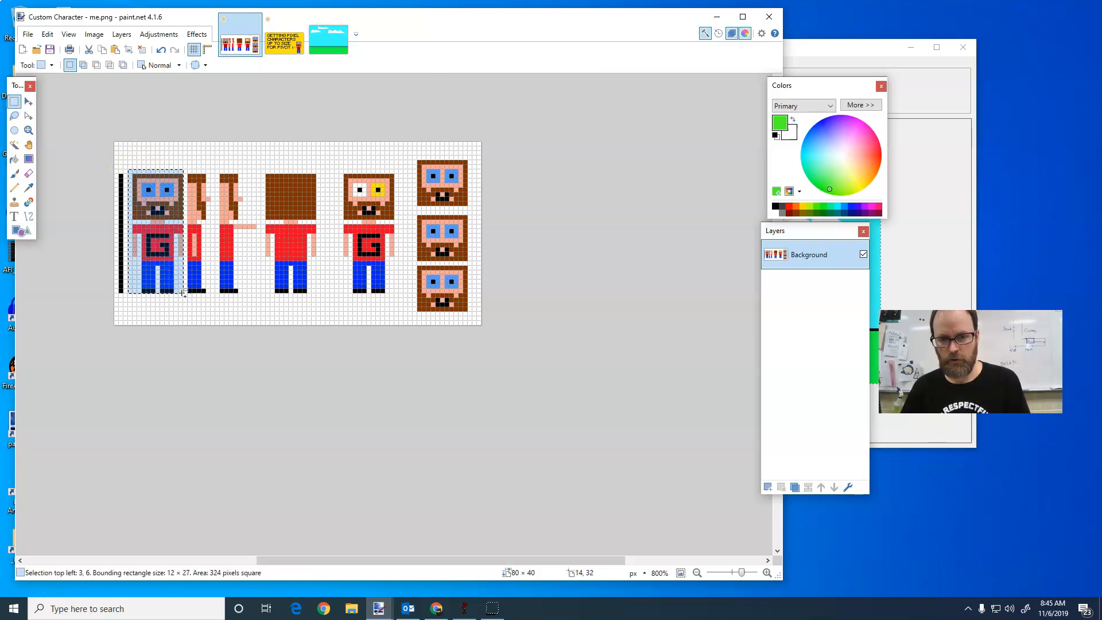
- Create a new 12 × 27 pixel image, paste the copied front-view character into it and deselect it
left_click(27, 34)
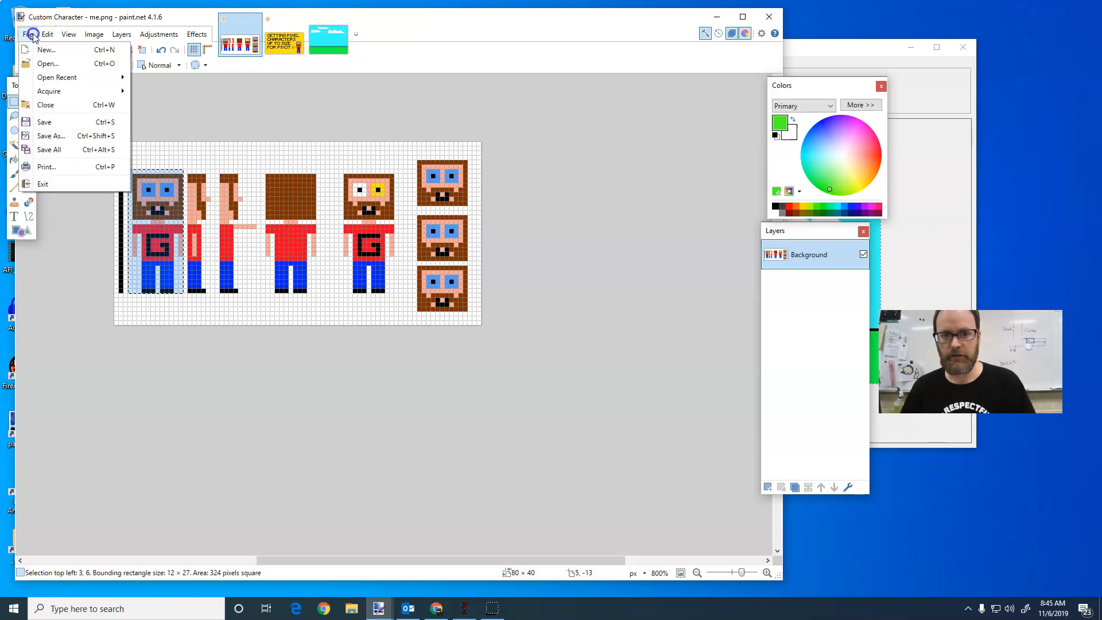
left_click(49, 55)
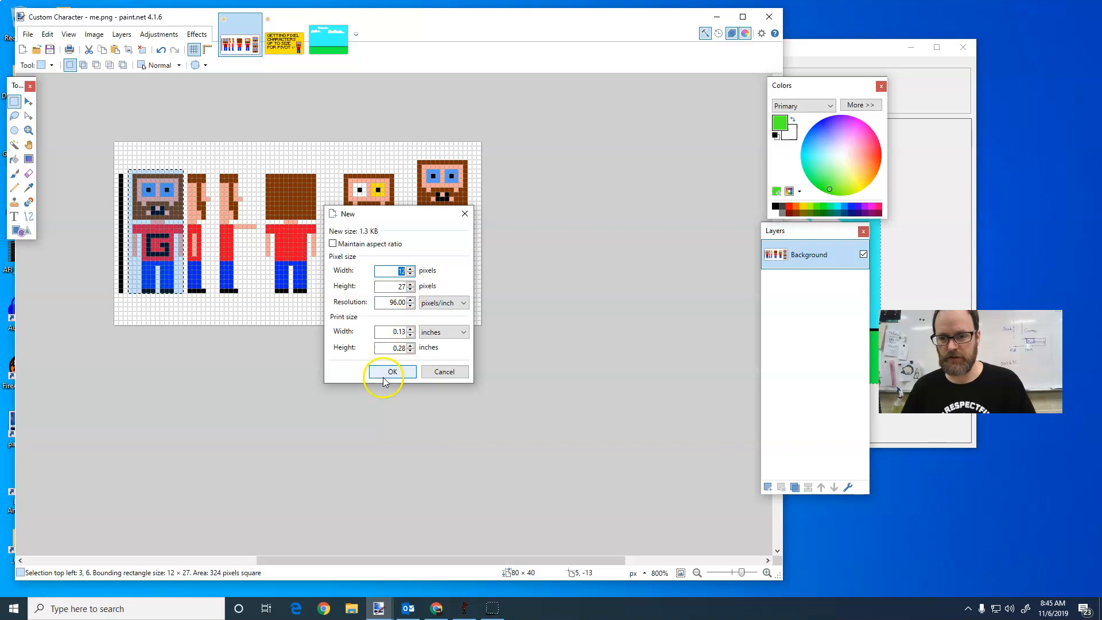
left_click(392, 372)
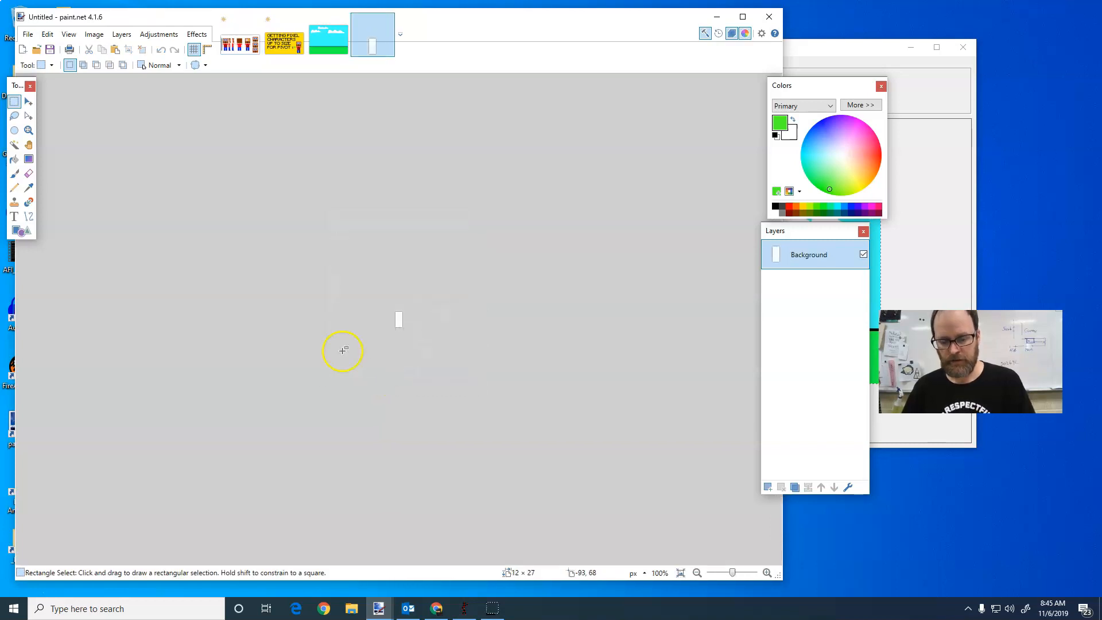
key("ctrl+v")
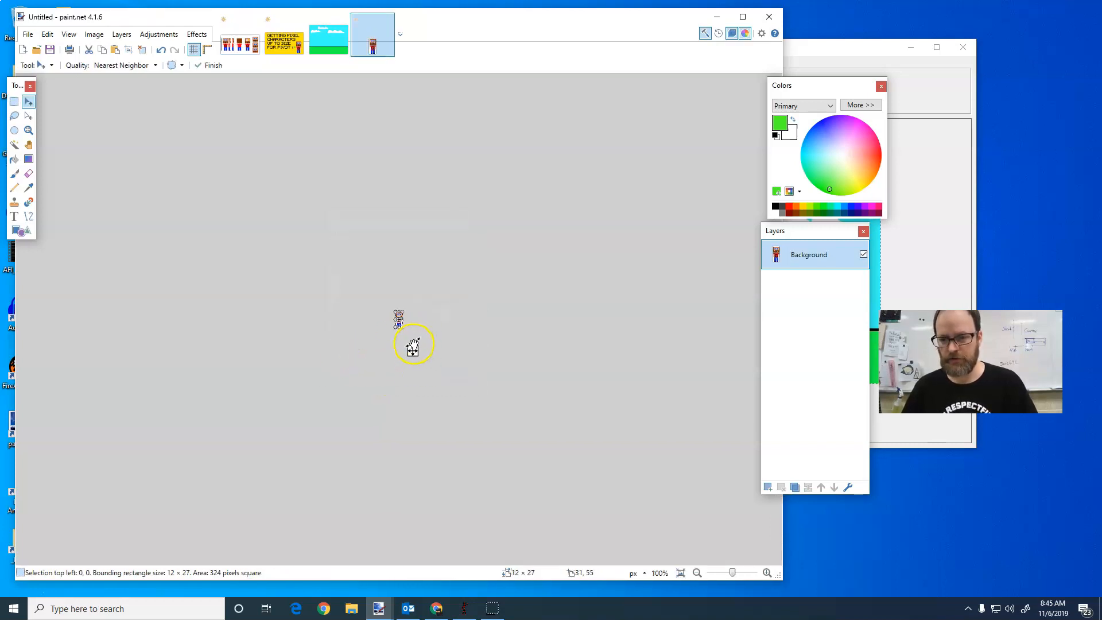
key("ctrl+d")
- Resize the new image to 100 pixels high with Nearest Neighbor resampling and the aspect ratio maintained
left_click(94, 35)
left_click(110, 64)
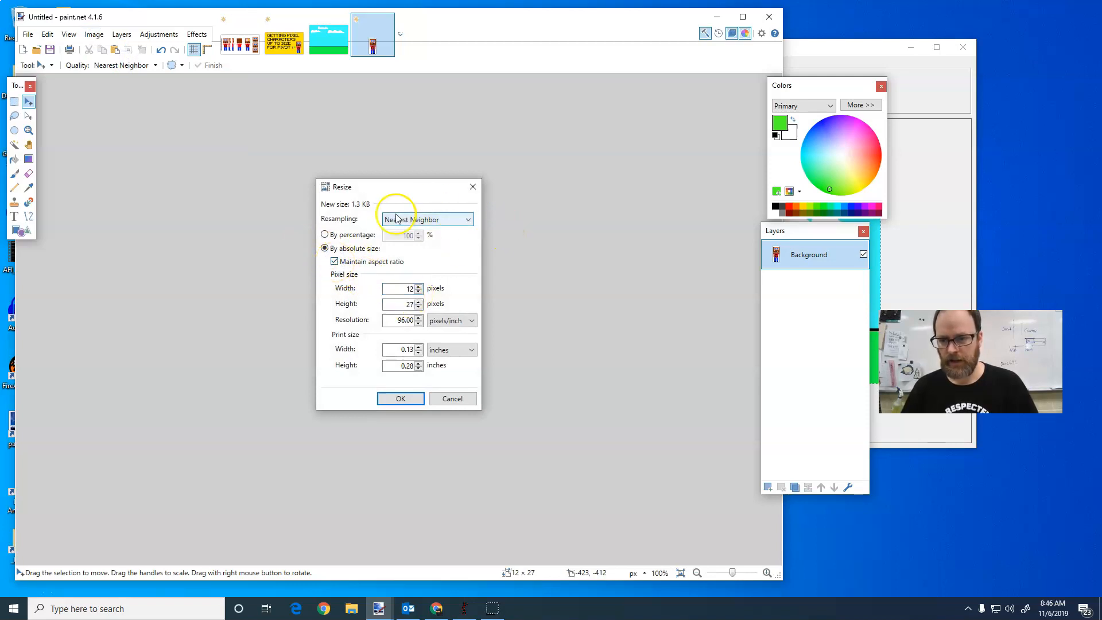
left_click(466, 220)
left_click(447, 260)
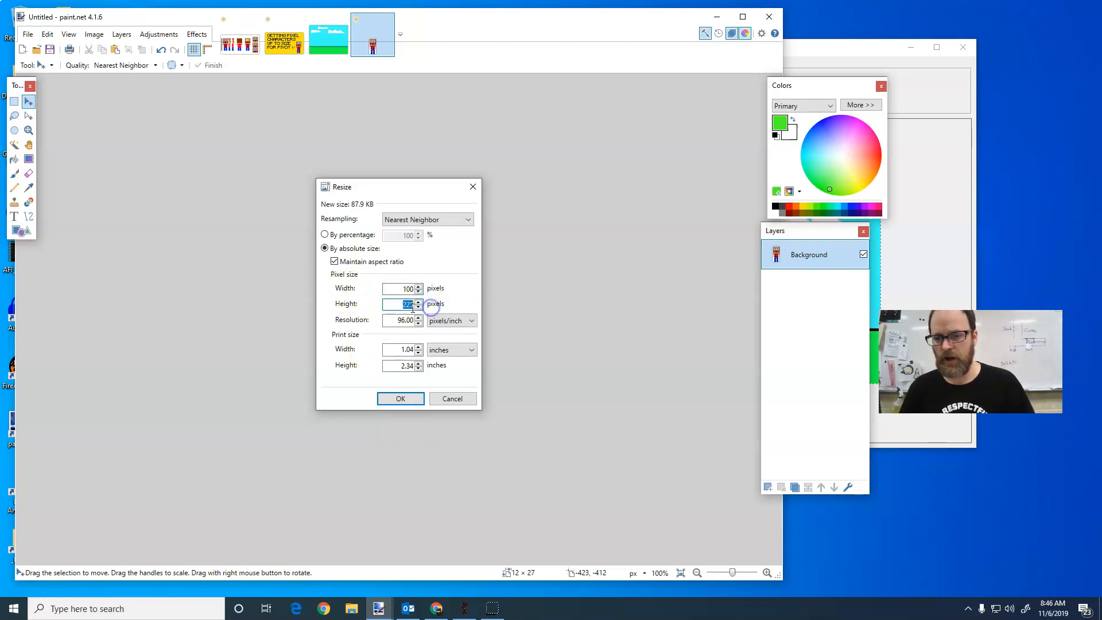
type("100")
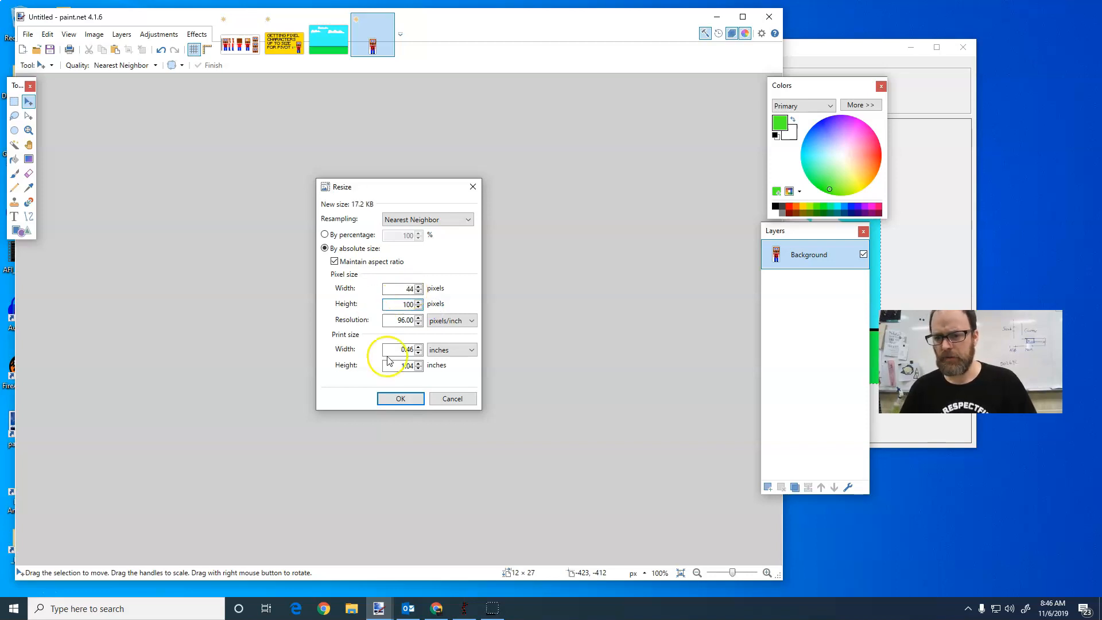
left_click(401, 398)
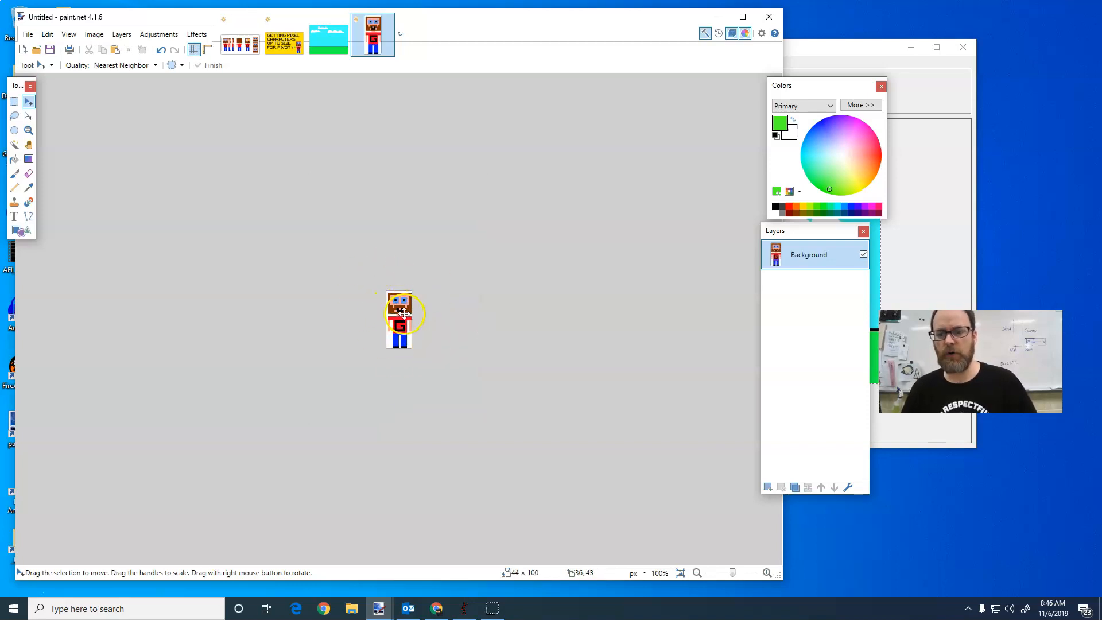
left_click_drag(734, 576, 741, 577)
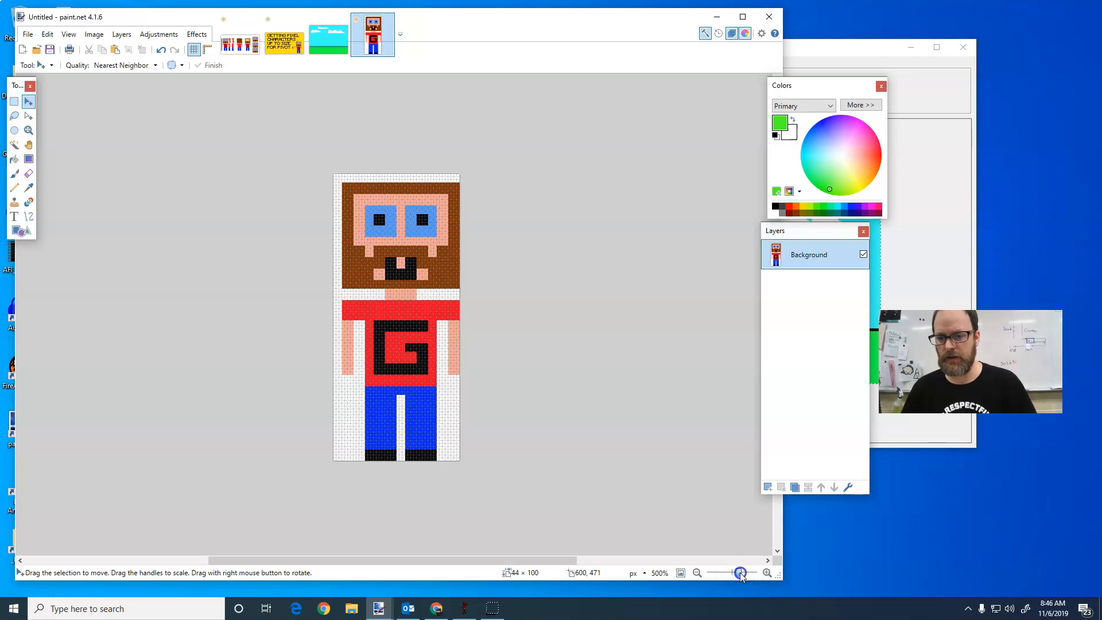
- Start saving the resized image as a new PNG file named "Mr G Character"
left_click(32, 35)
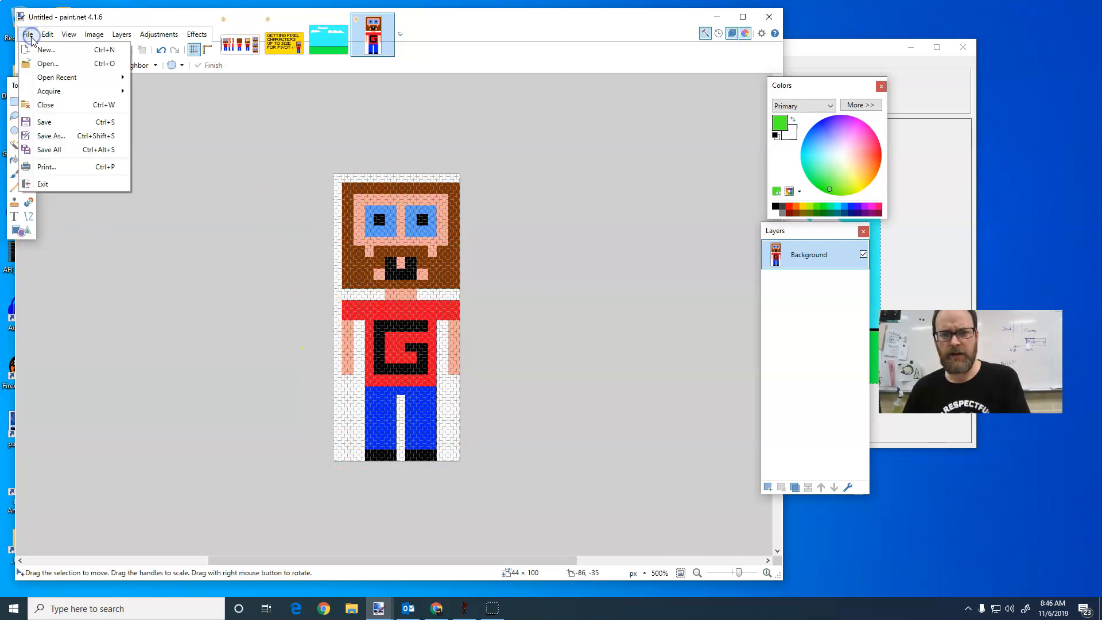
left_click(72, 143)
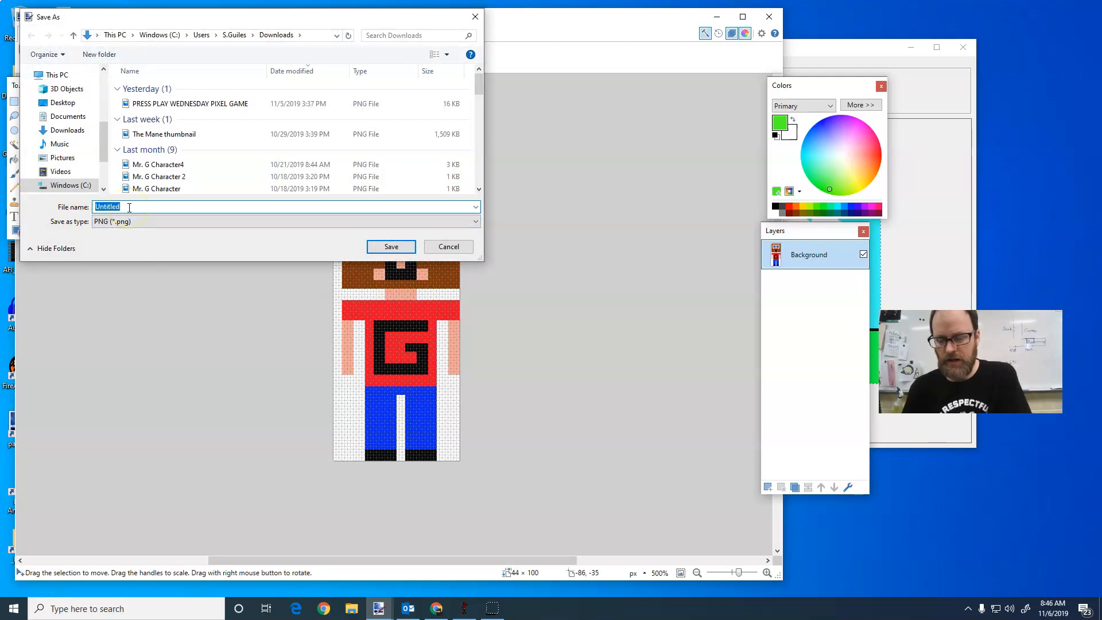
type("Mr")
key("BackSpace")
key("BackSpace")
type("Mr G Character")
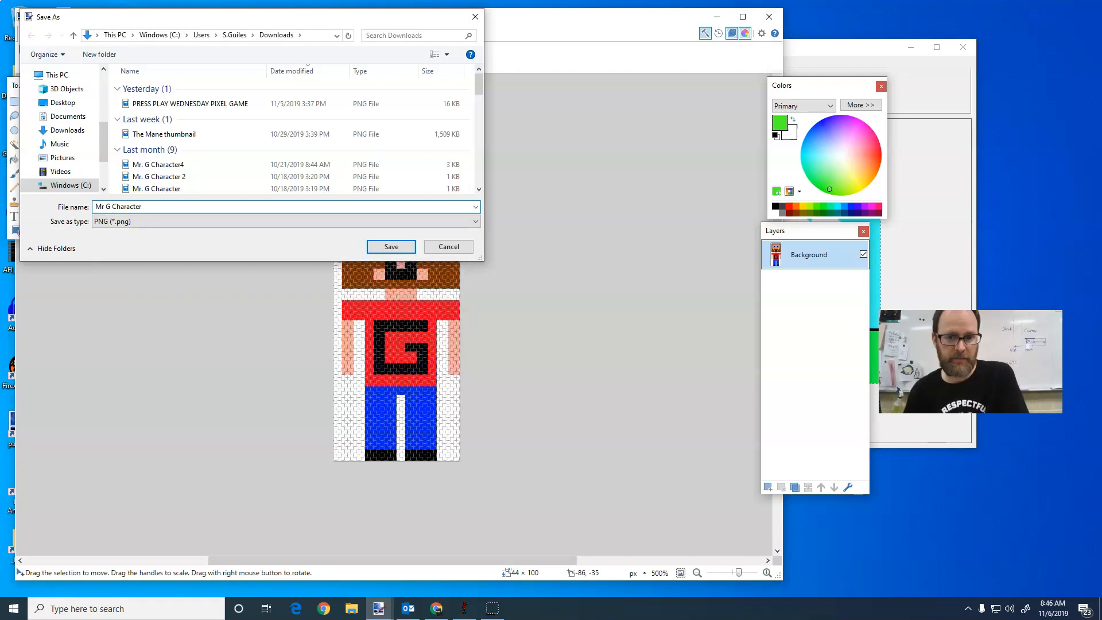
- Save the PNG in the Pixel Game folder inside Period 1 Semester 1 of All Classes H Drive, accepting the save settings
scroll(92, 169, "down", 2)
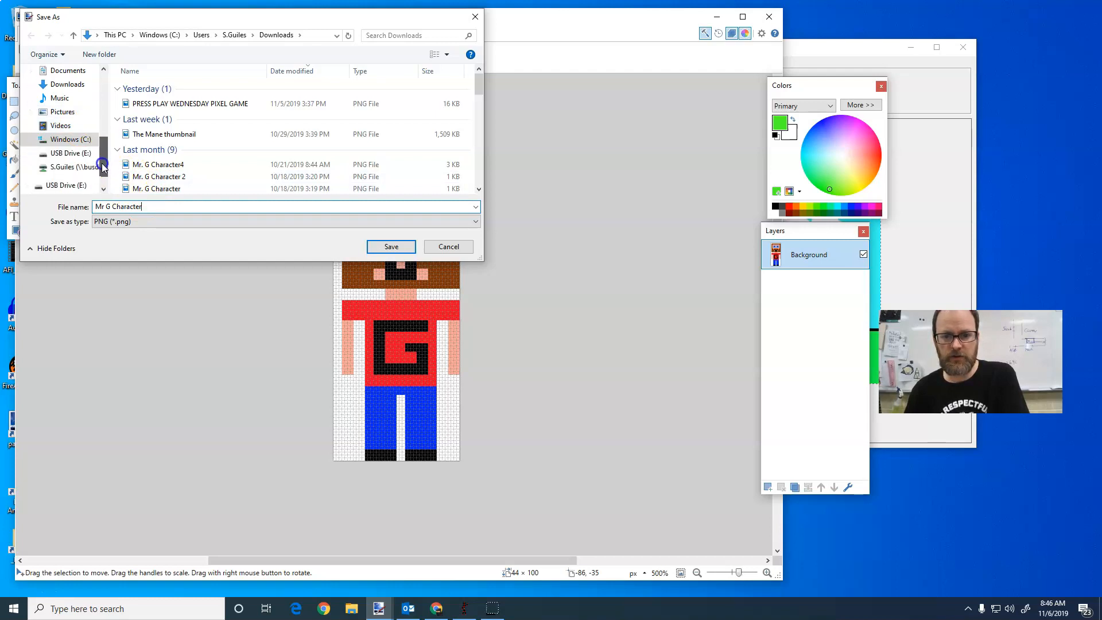
left_click(79, 166)
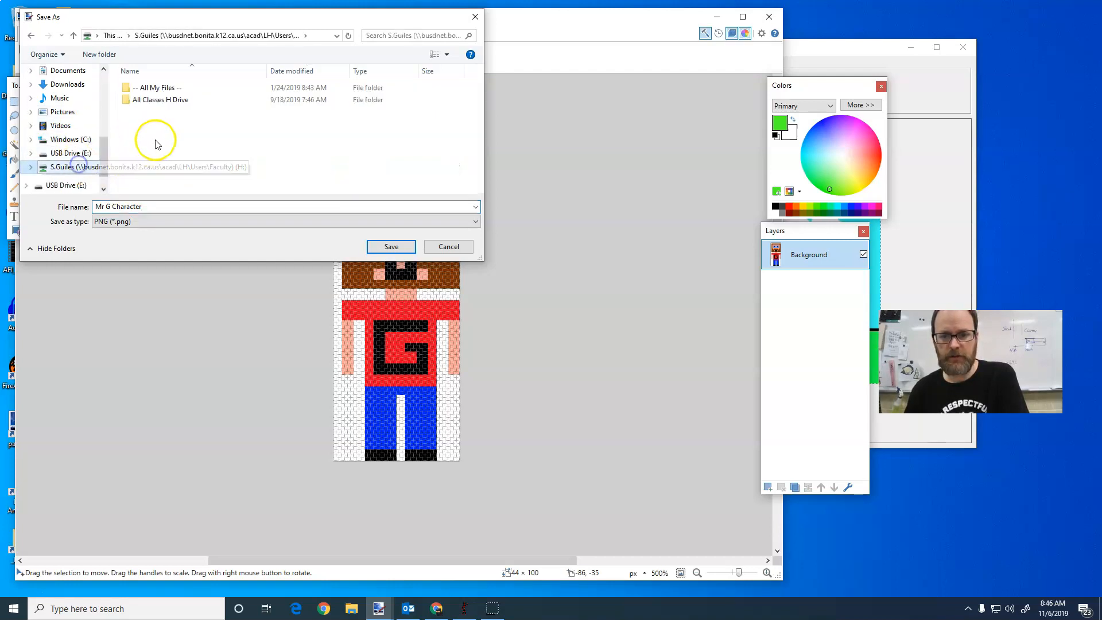
double_click(164, 100)
double_click(165, 87)
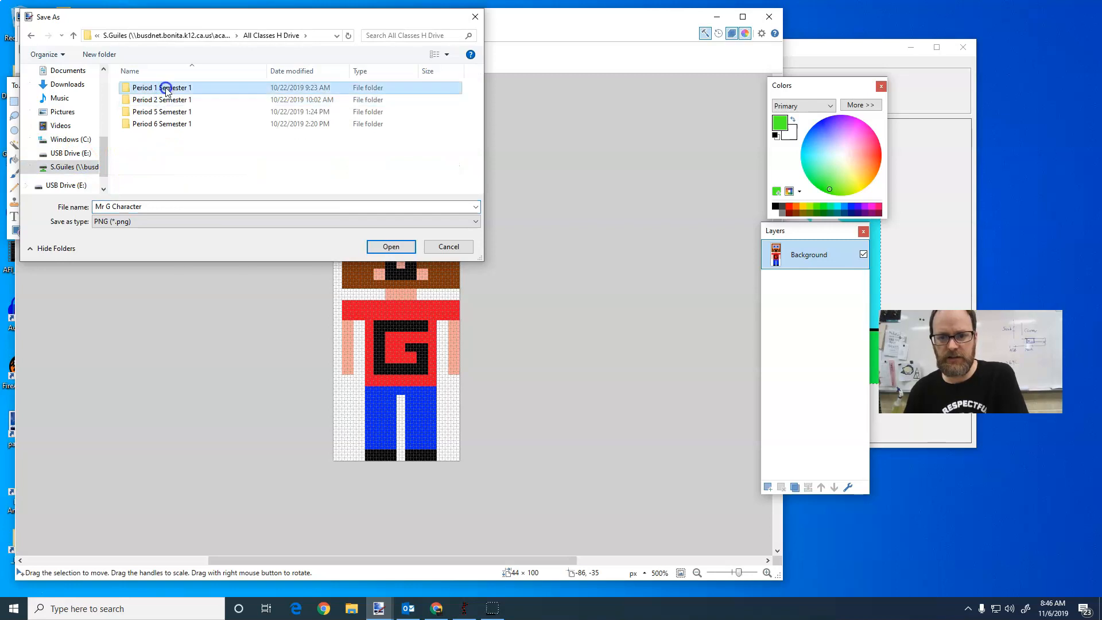
double_click(158, 137)
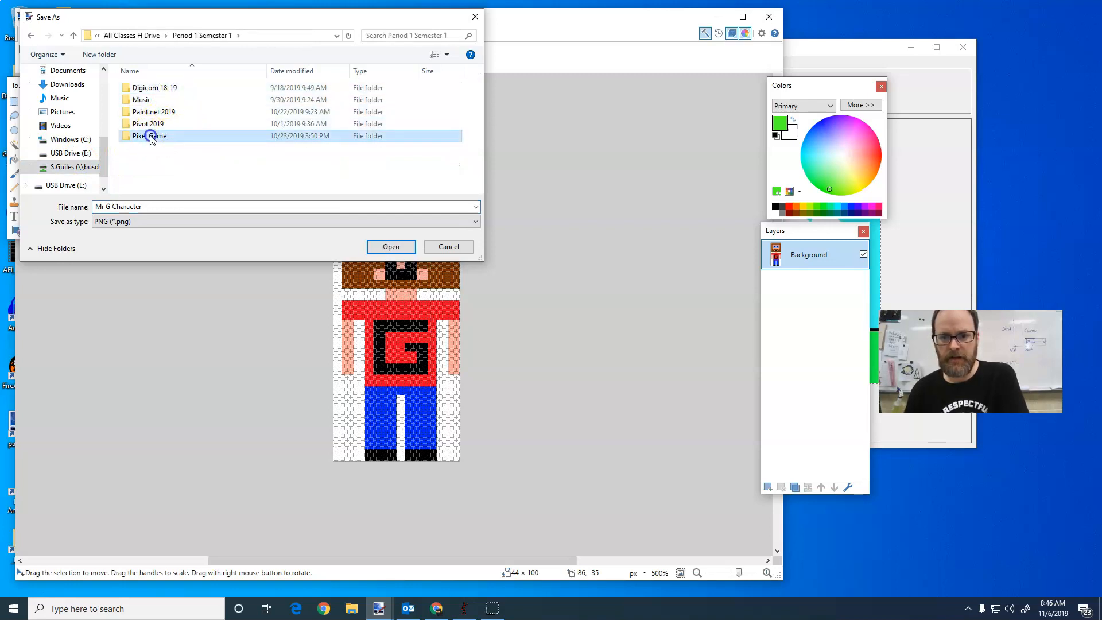
left_click(391, 246)
left_click(290, 248)
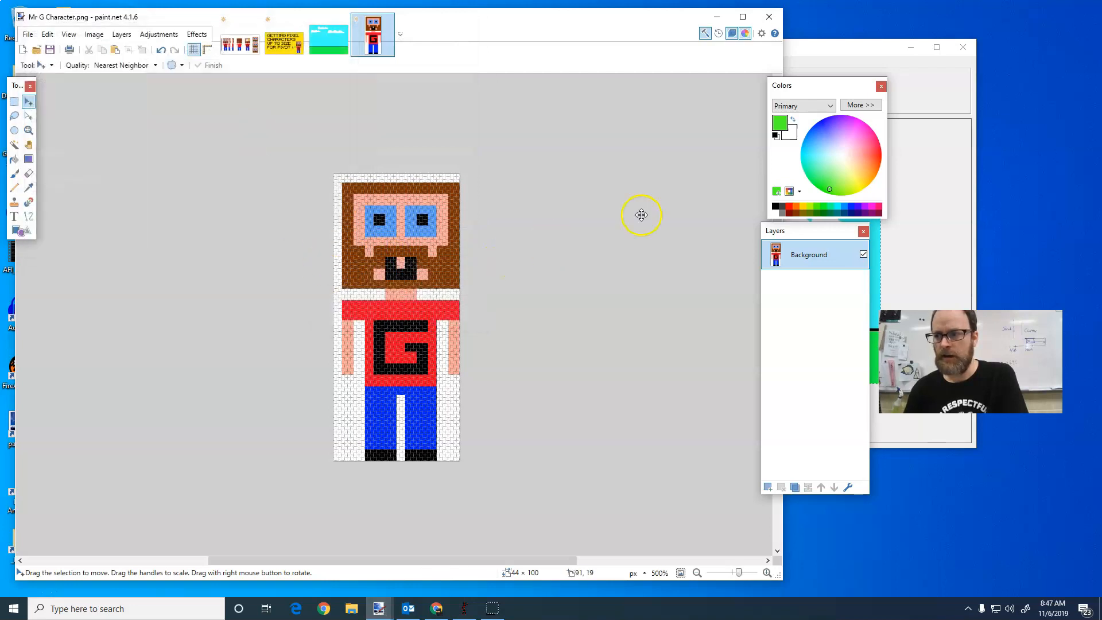
- Switch to Pivot Animator and load Mr G Character from the Period 1 Semester 1 Pixel Game folder as a sprite image
left_click_drag(823, 54, 637, 52)
left_click(260, 63)
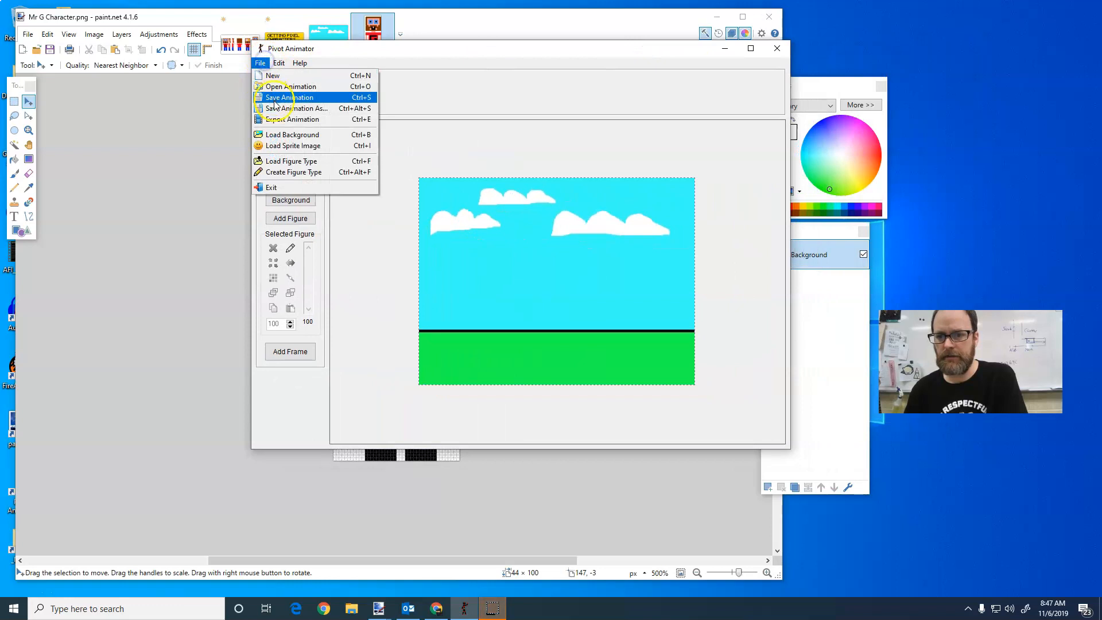
left_click(298, 147)
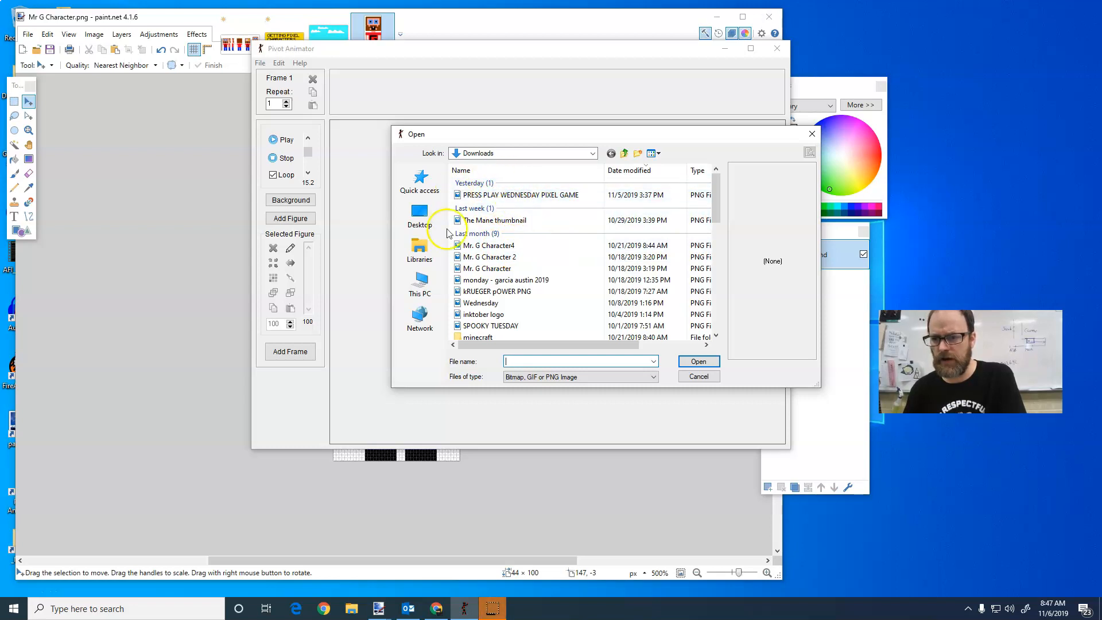
left_click(420, 284)
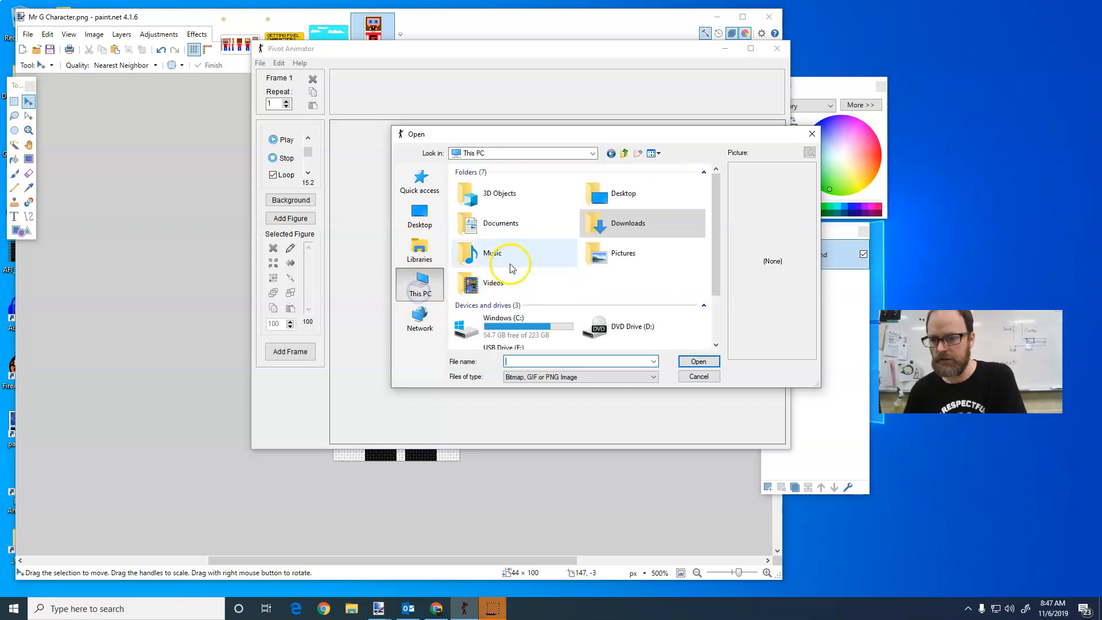
scroll(601, 339, "down", 1)
double_click(493, 333)
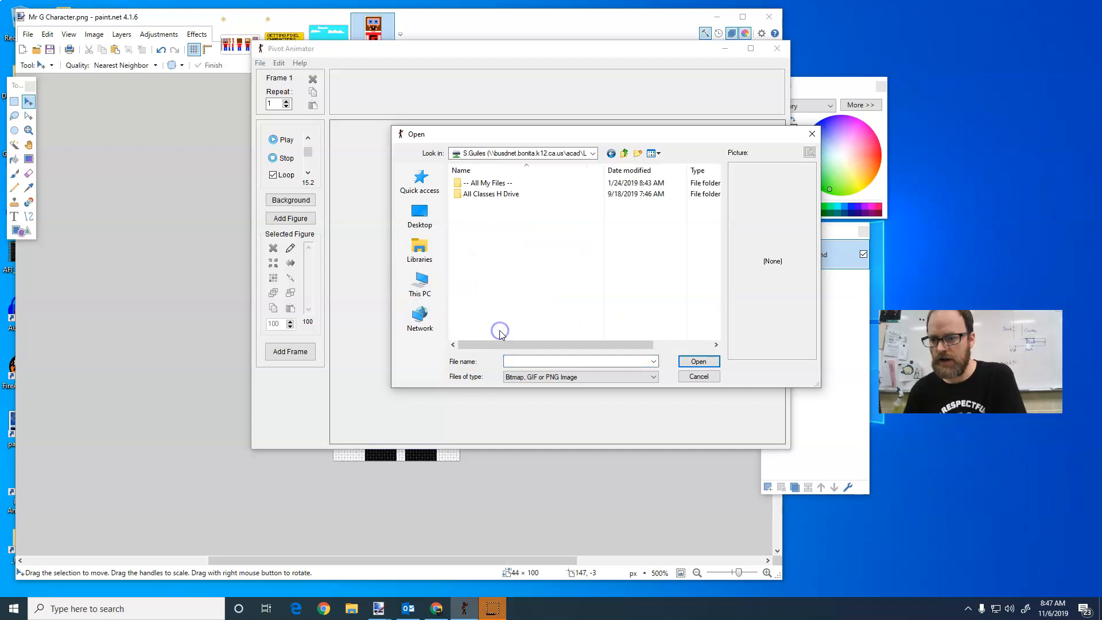
double_click(497, 198)
double_click(485, 183)
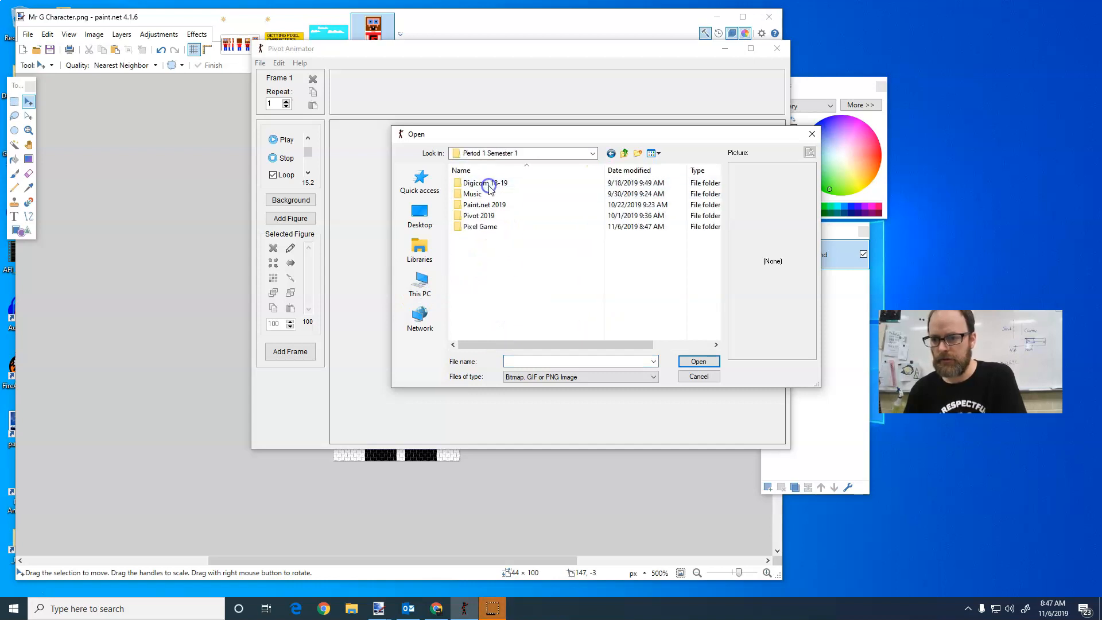
double_click(484, 226)
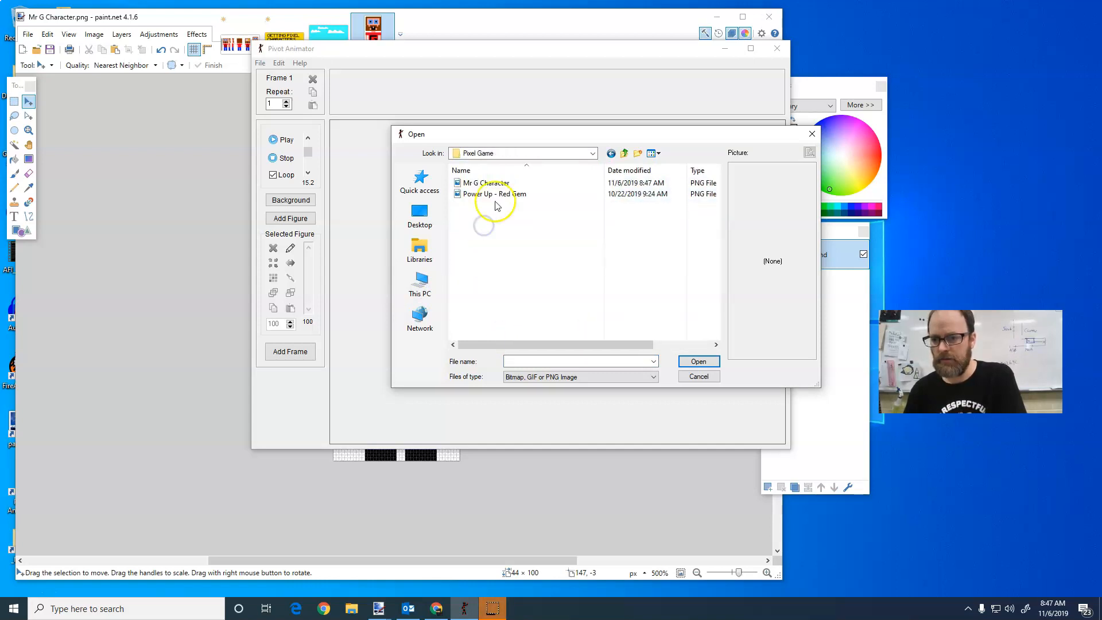
left_click(489, 182)
left_click(694, 362)
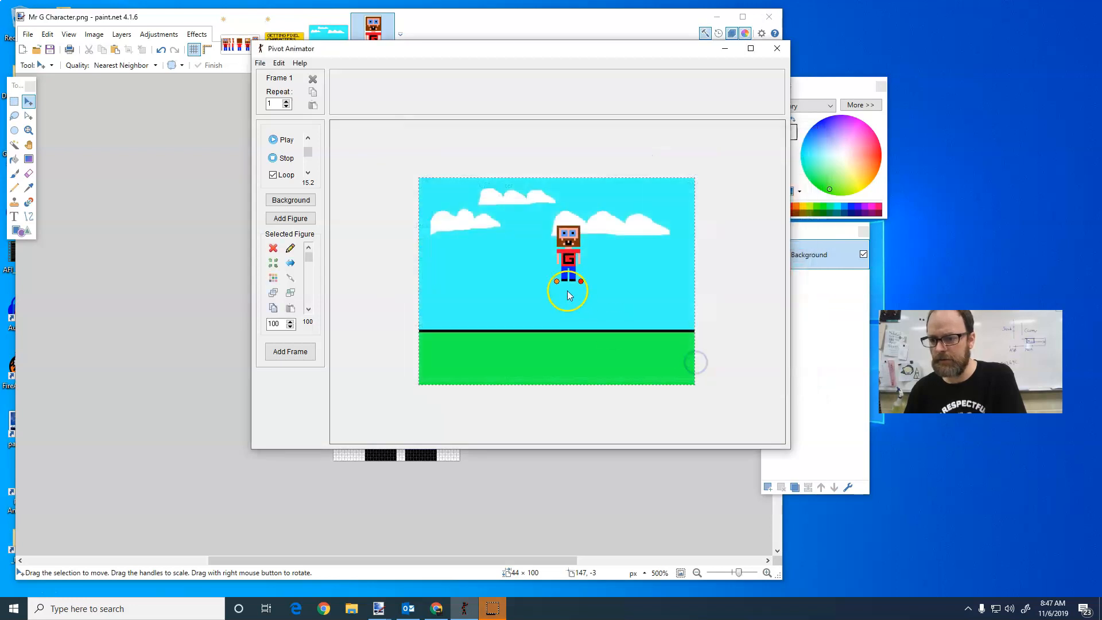
- Place the character on the grass at the scene's left edge, add six frames moving it rightward, and play the animation
left_click_drag(557, 281, 428, 362)
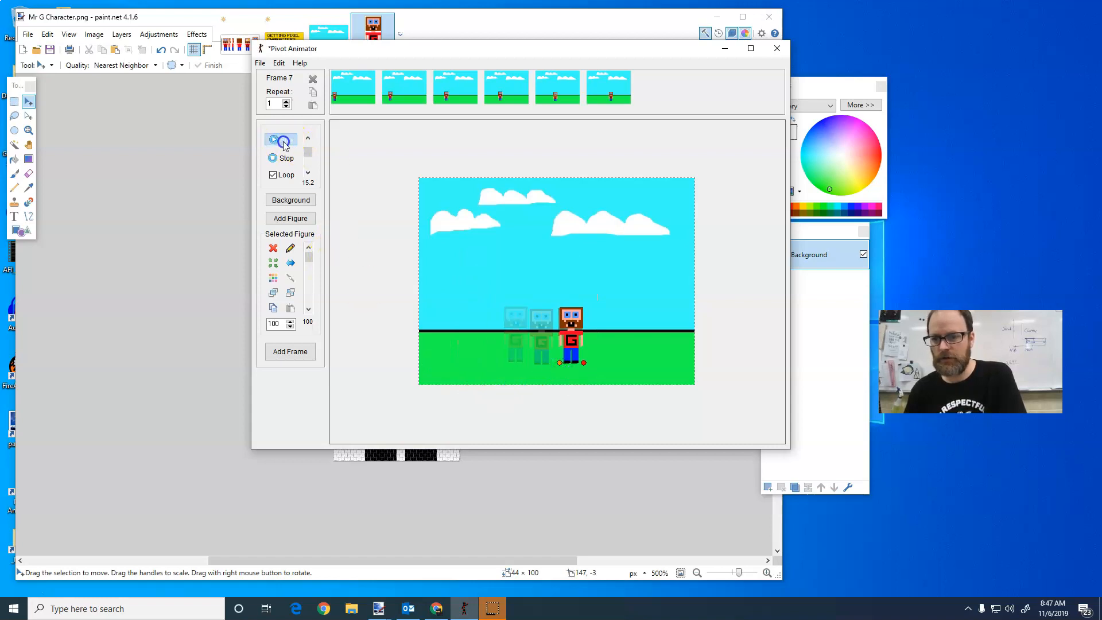
left_click(282, 140)
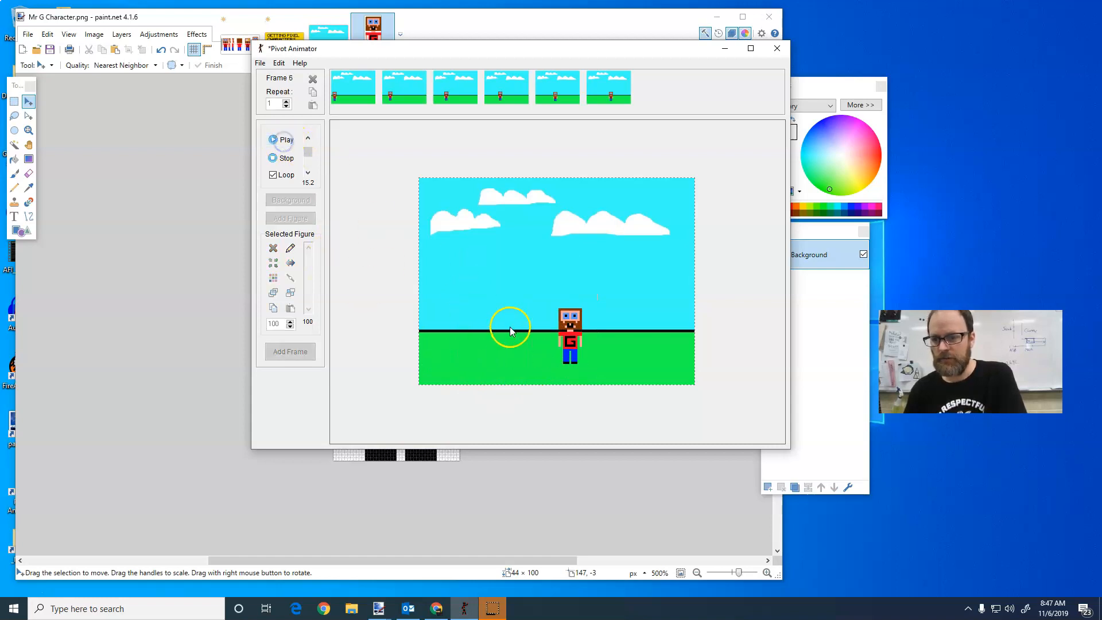
left_click(278, 158)
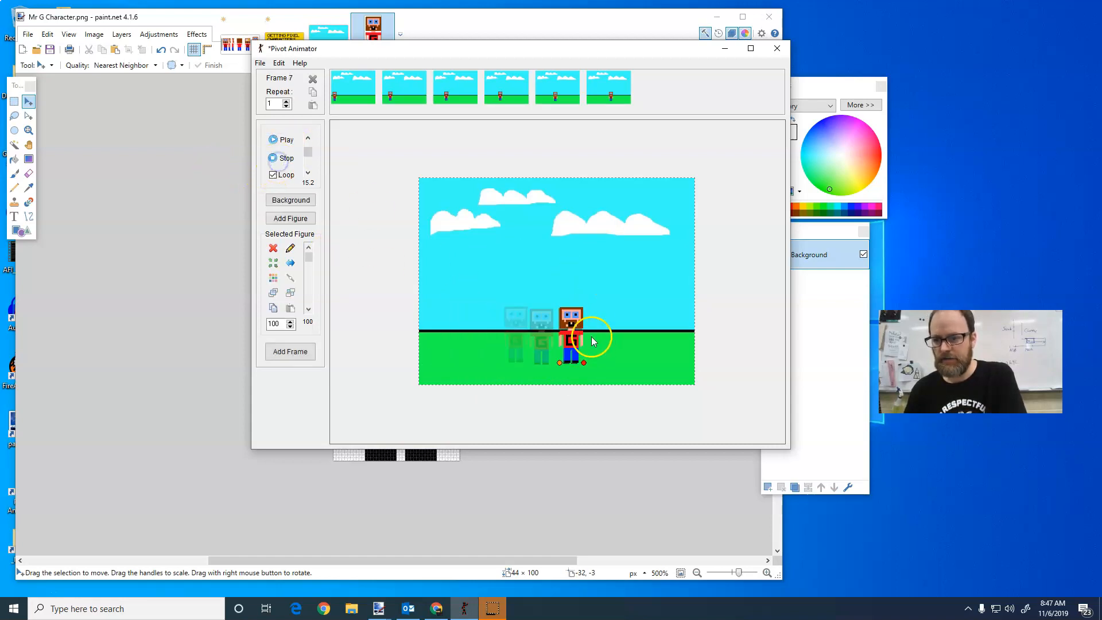
left_click_drag(560, 363, 563, 360)
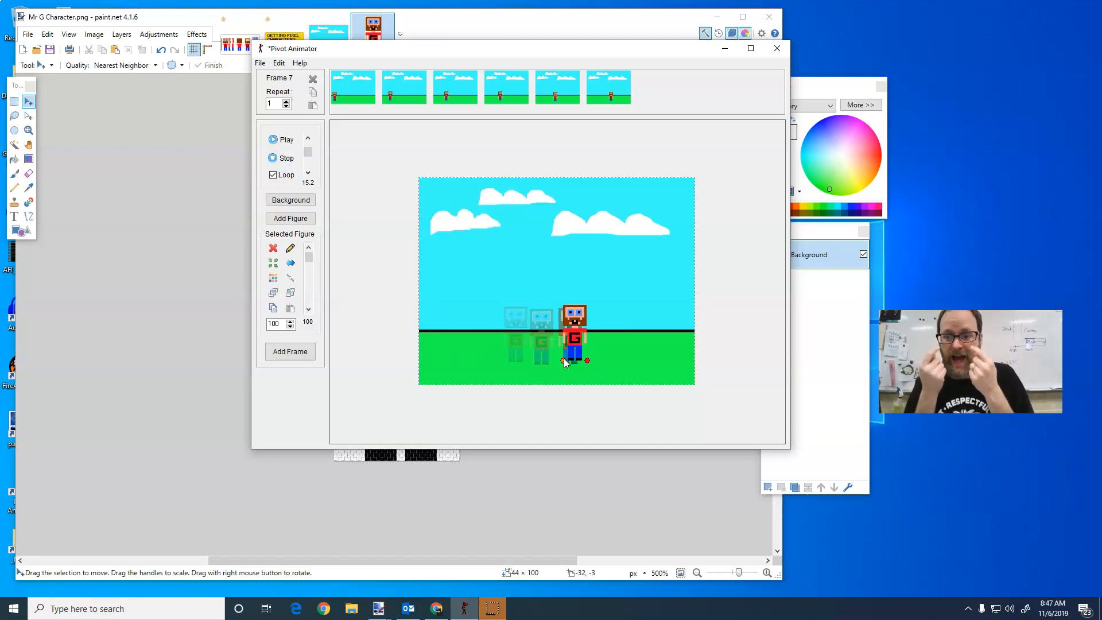
- Switch to paint.net and, on the custom character sheet, sample the white background and fill the yellow eye with it
left_click(460, 27)
left_click(240, 35)
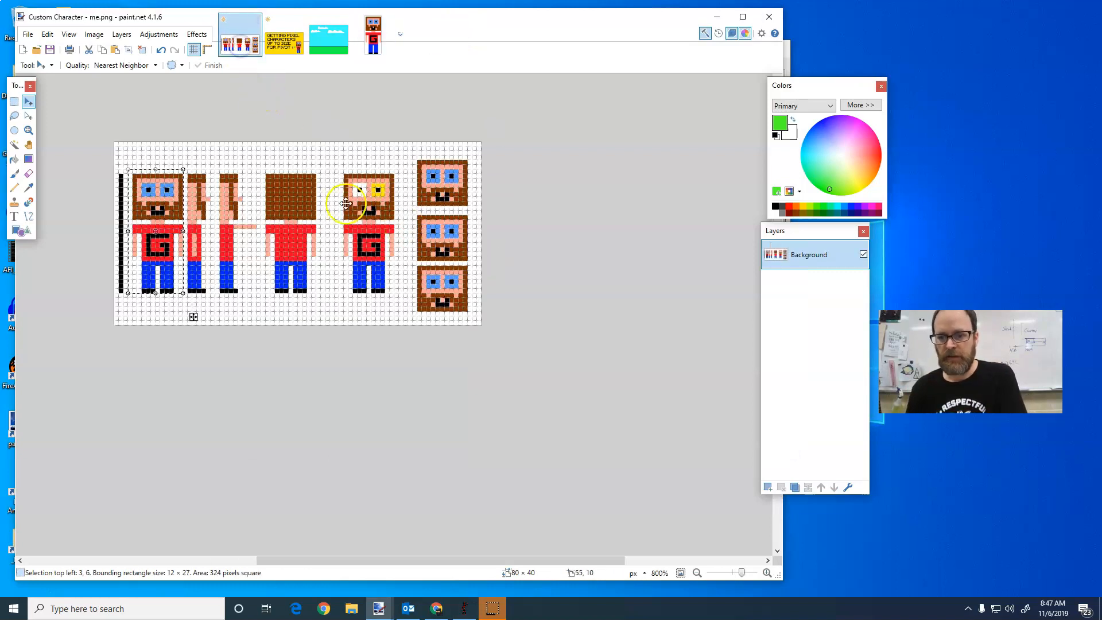
left_click(14, 102)
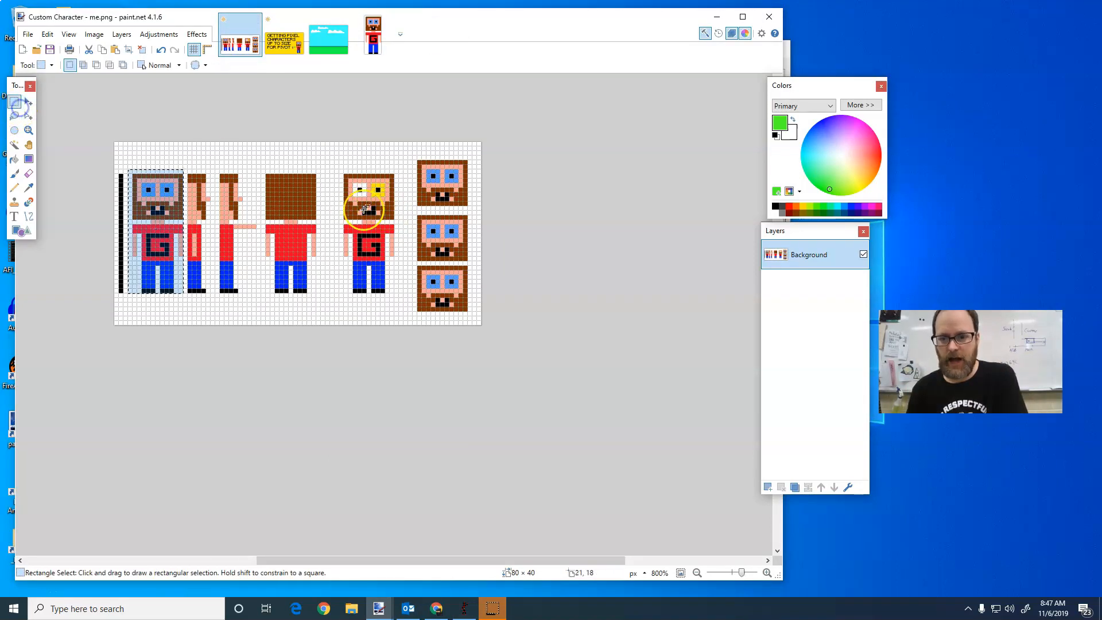
left_click(16, 160)
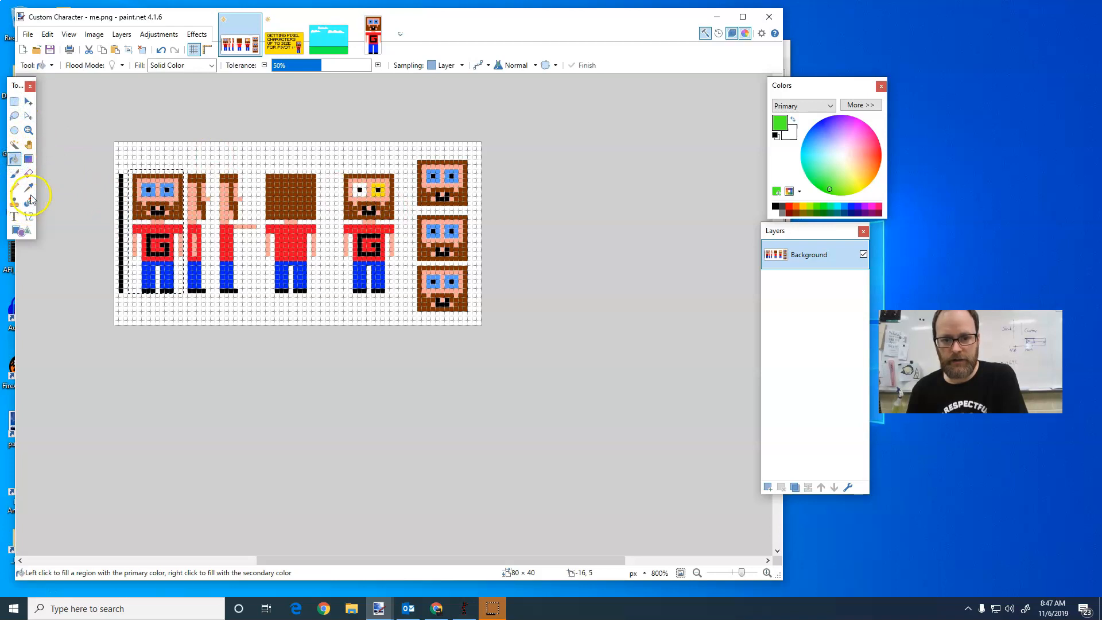
left_click(29, 187)
left_click(334, 162)
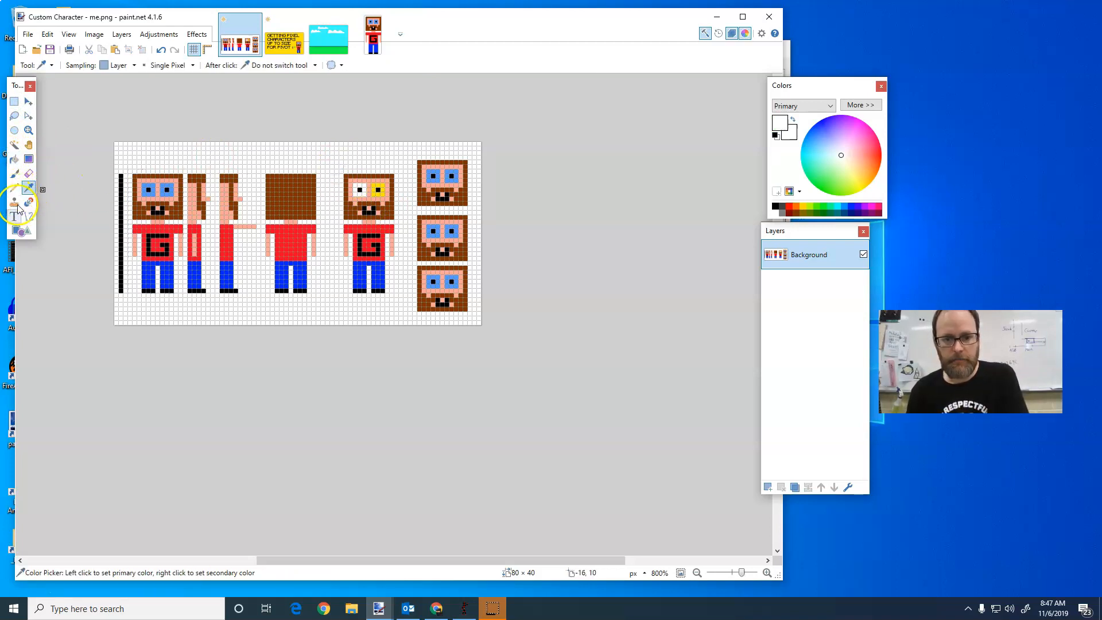
left_click(17, 161)
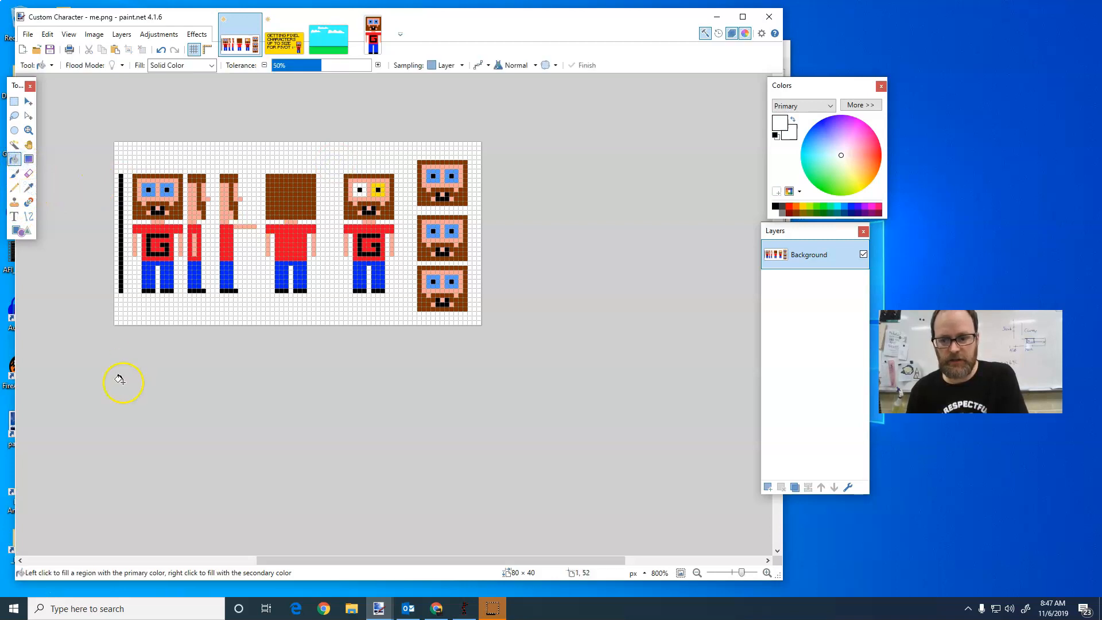
left_click(380, 190)
left_click(382, 187)
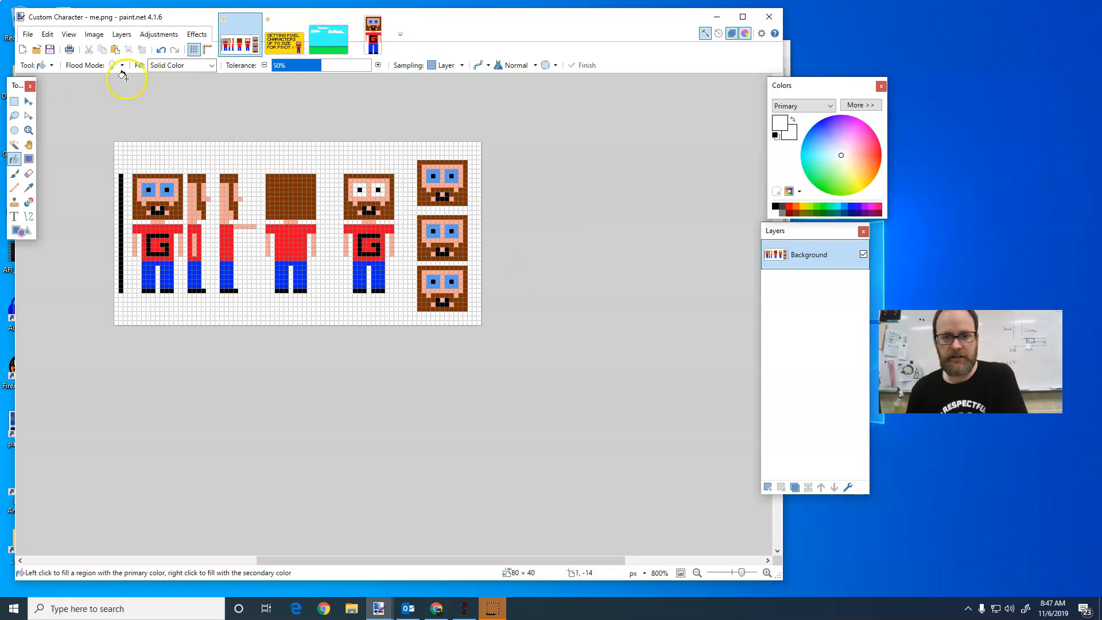
- Copy the white-eyed character with a 15 × 30 pixel rectangular selection and paste it into a new image of that size
left_click(17, 103)
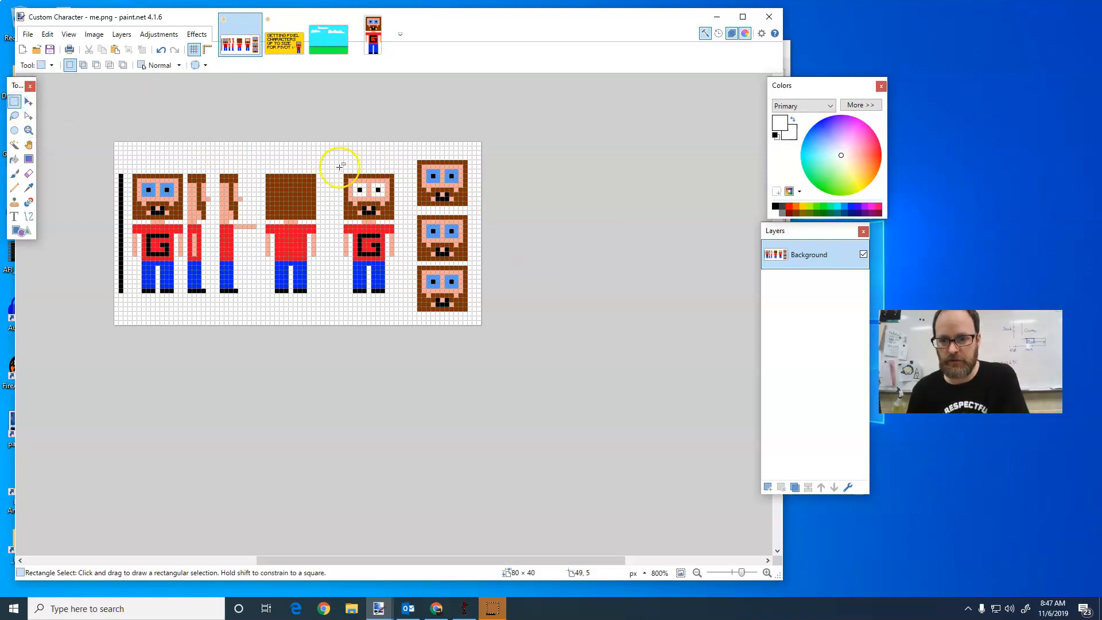
left_click_drag(338, 167, 401, 301)
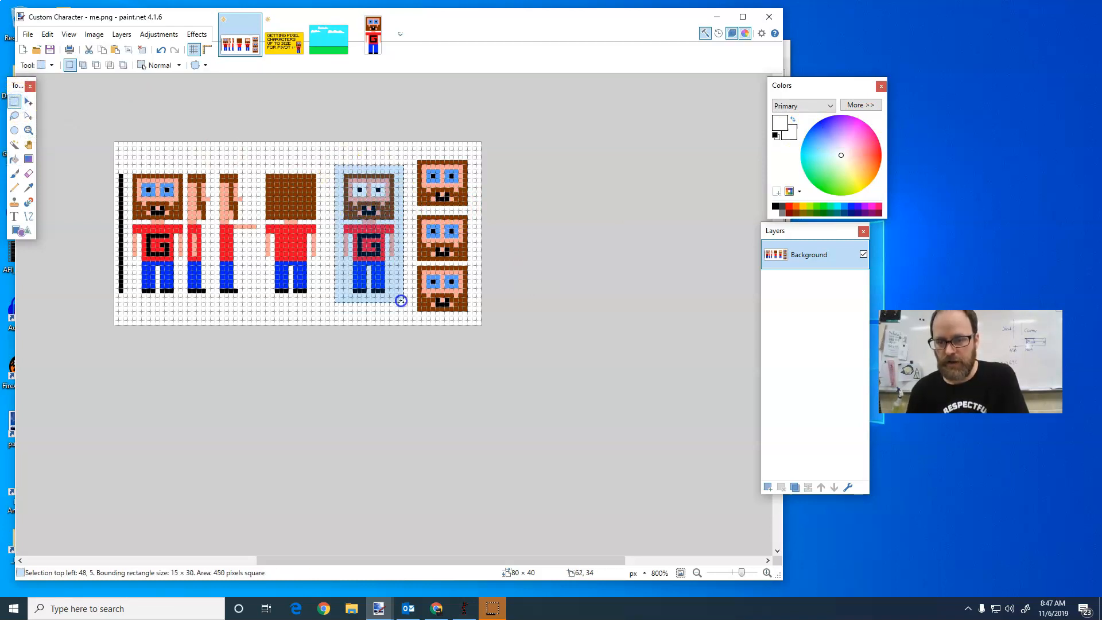
left_click(27, 34)
left_click(28, 35)
left_click(28, 35)
left_click(46, 50)
left_click(396, 371)
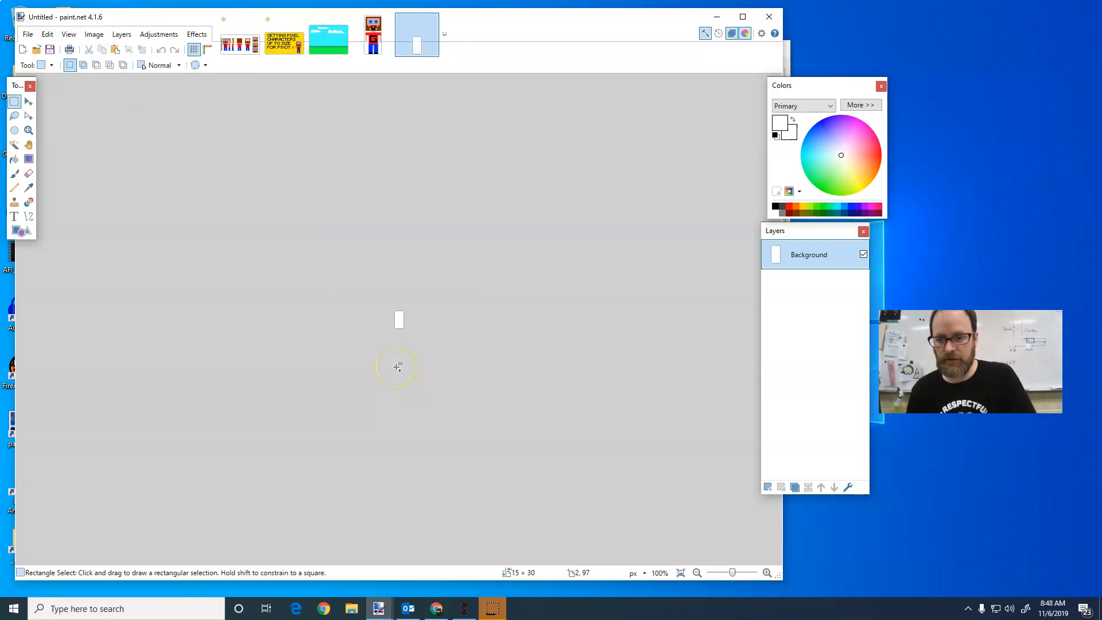
key("ctrl+v")
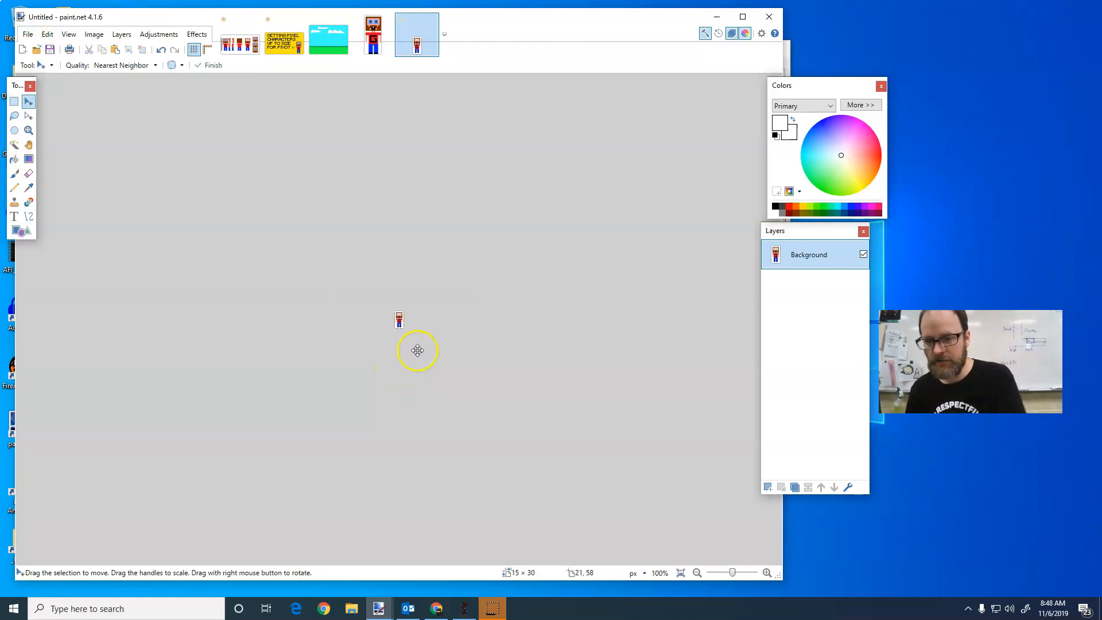
- Resize the new image to a height of 100 pixels, maintaining the aspect ratio with Nearest Neighbor resampling
left_click(93, 35)
left_click(109, 63)
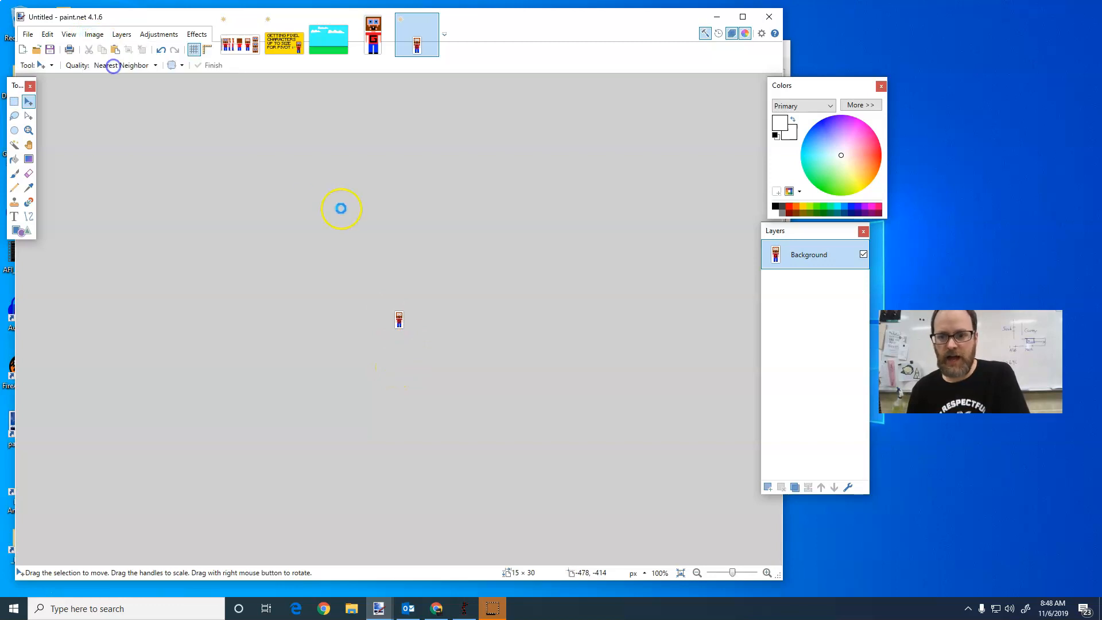
left_click(392, 306)
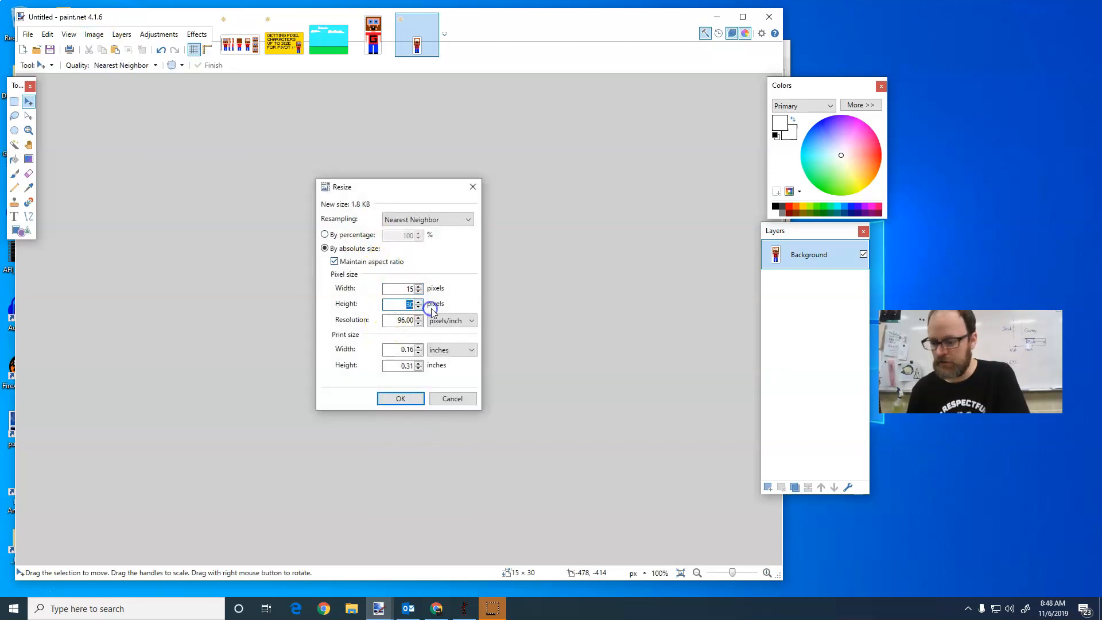
type("100")
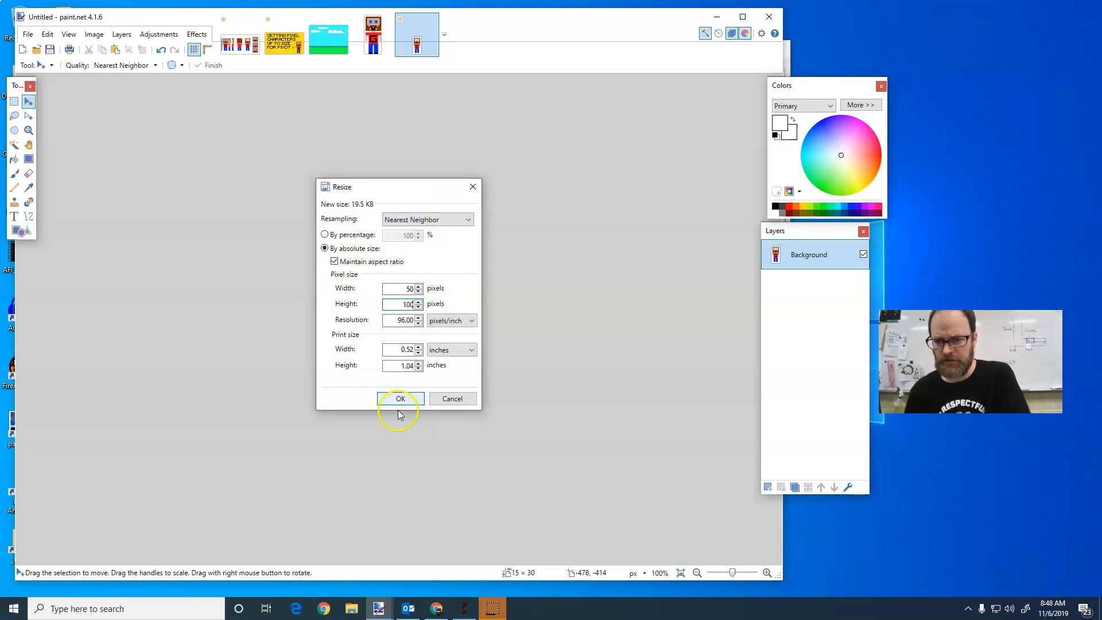
left_click(400, 399)
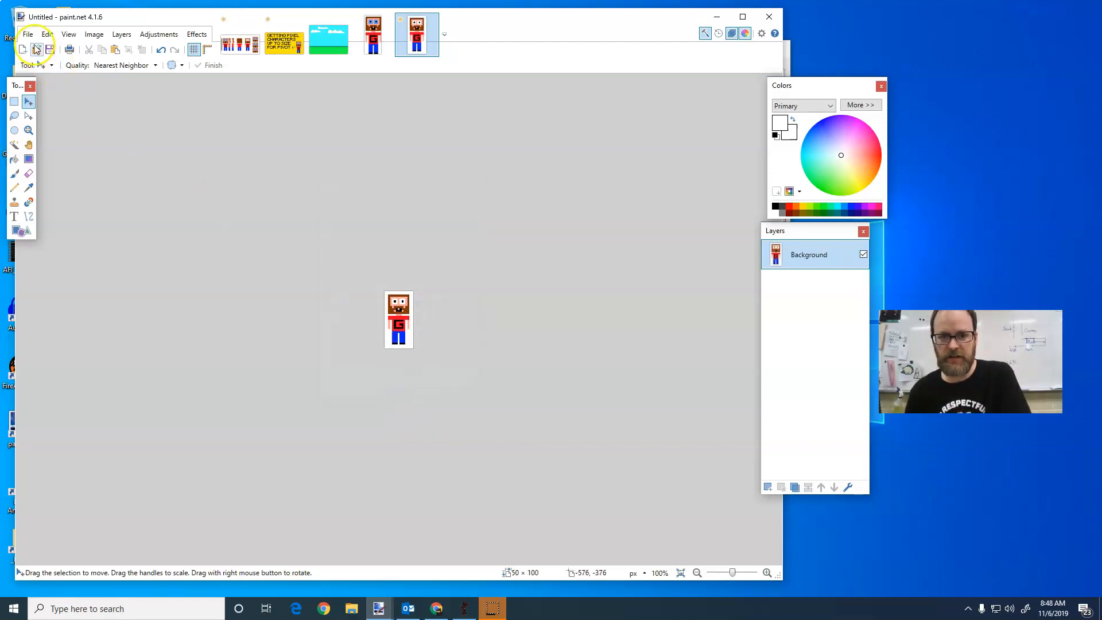
- Save the resized image as a PNG named "Mr G White Eyes" in the Pixel Game folder, accepting the save settings
left_click(28, 35)
left_click(81, 136)
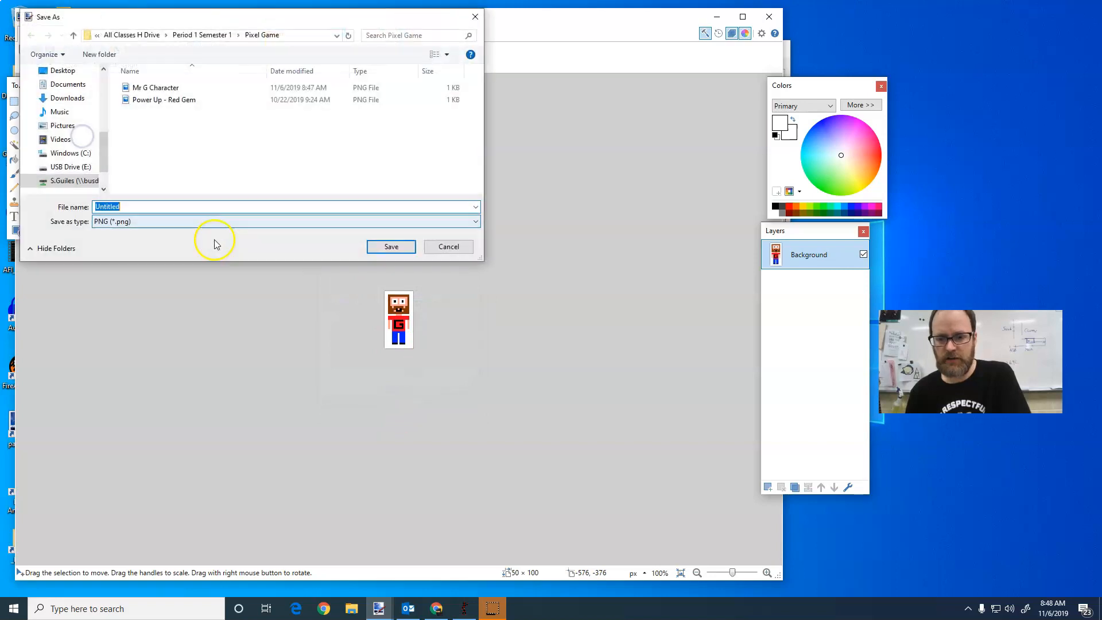
left_click(110, 229)
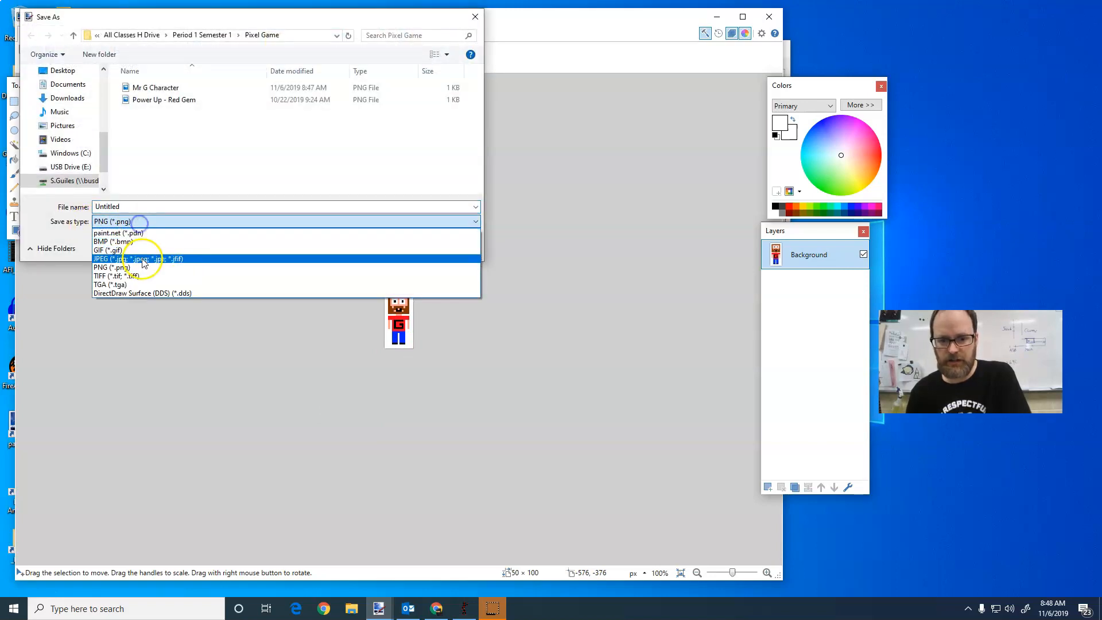
left_click(142, 265)
double_click(137, 207)
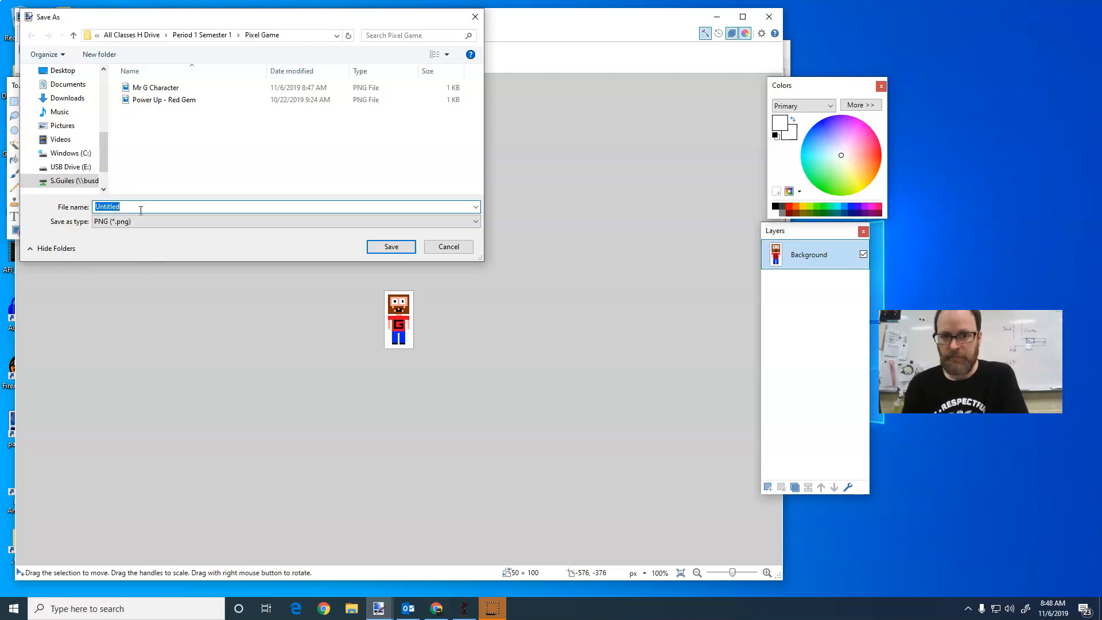
type("Mr G")
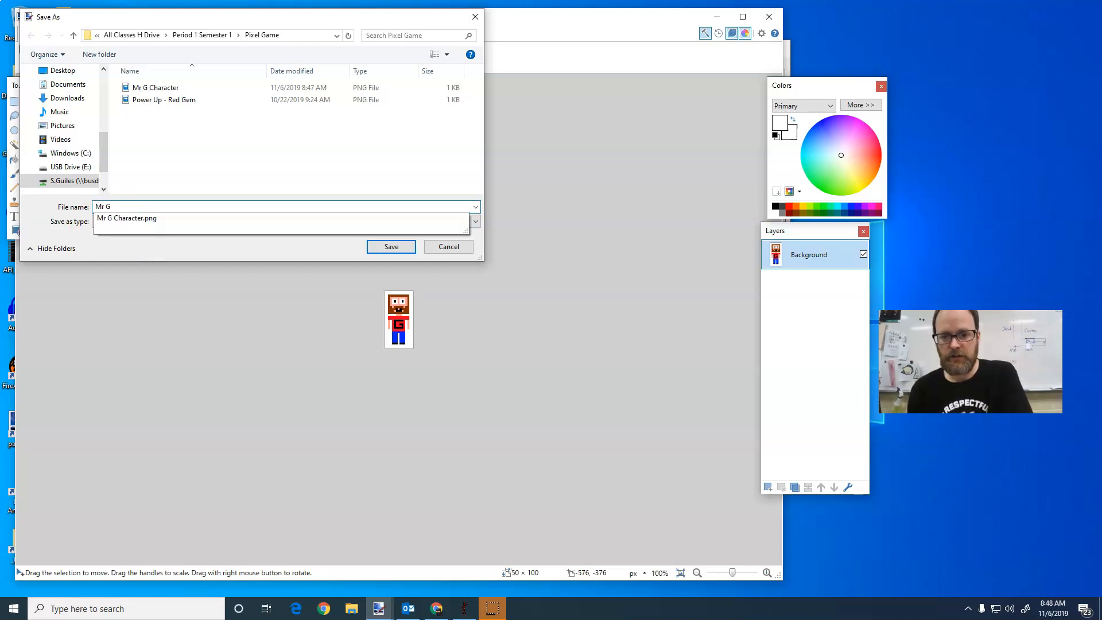
type(" White Eyes")
left_click(280, 251)
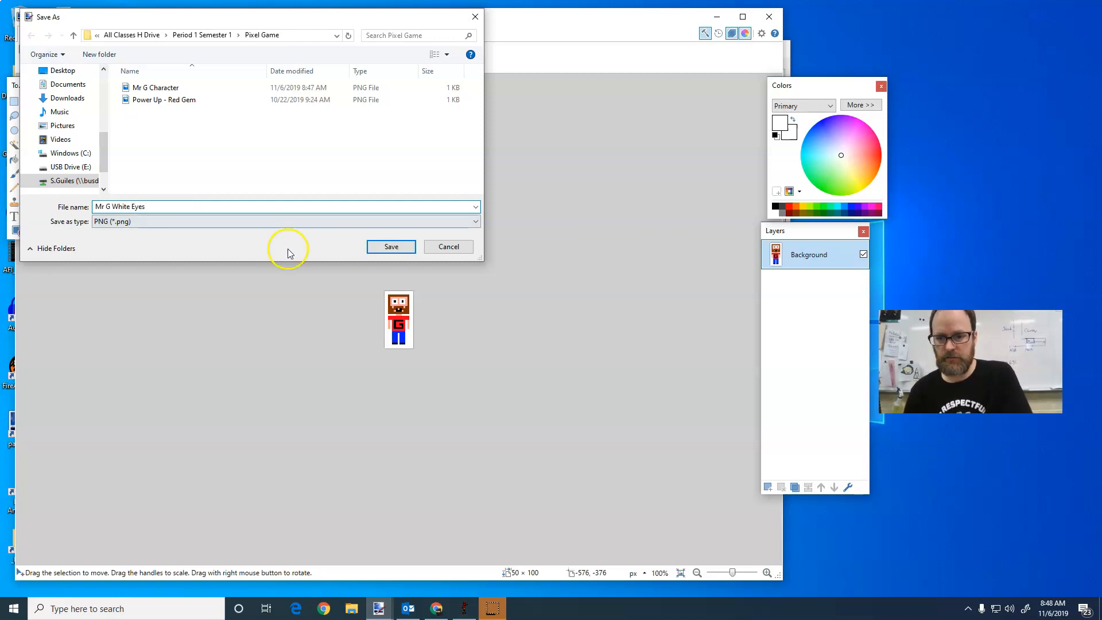
left_click(388, 247)
left_click(278, 247)
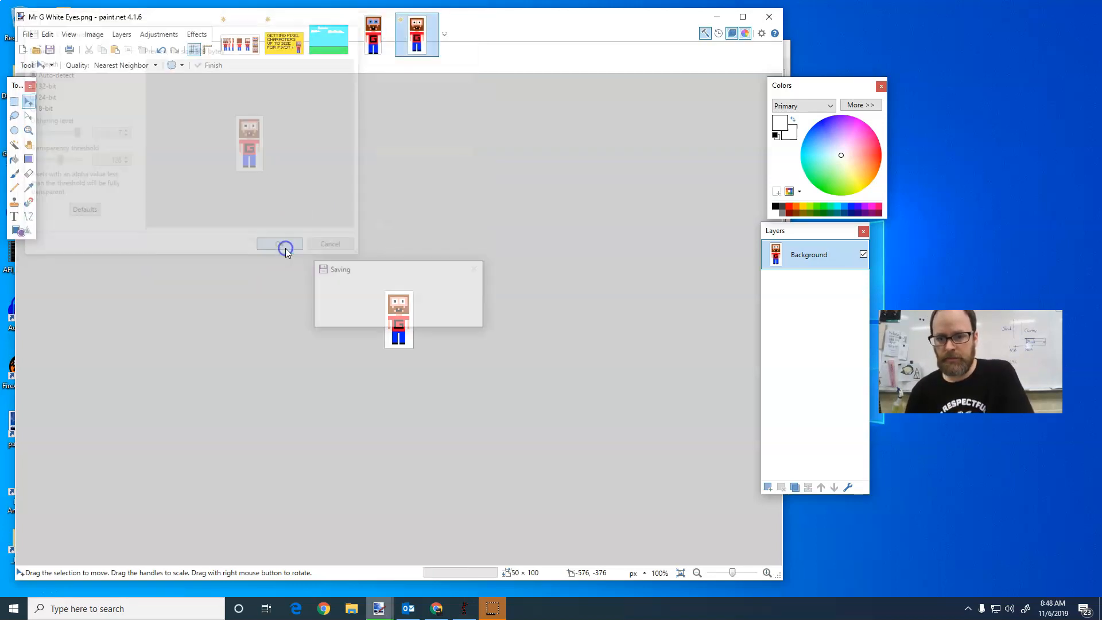
- Switch to Pivot Animator, load Mr G White Eyes as a sprite image and place it on the horizon line behind the first character
left_click(389, 312)
left_click(784, 61)
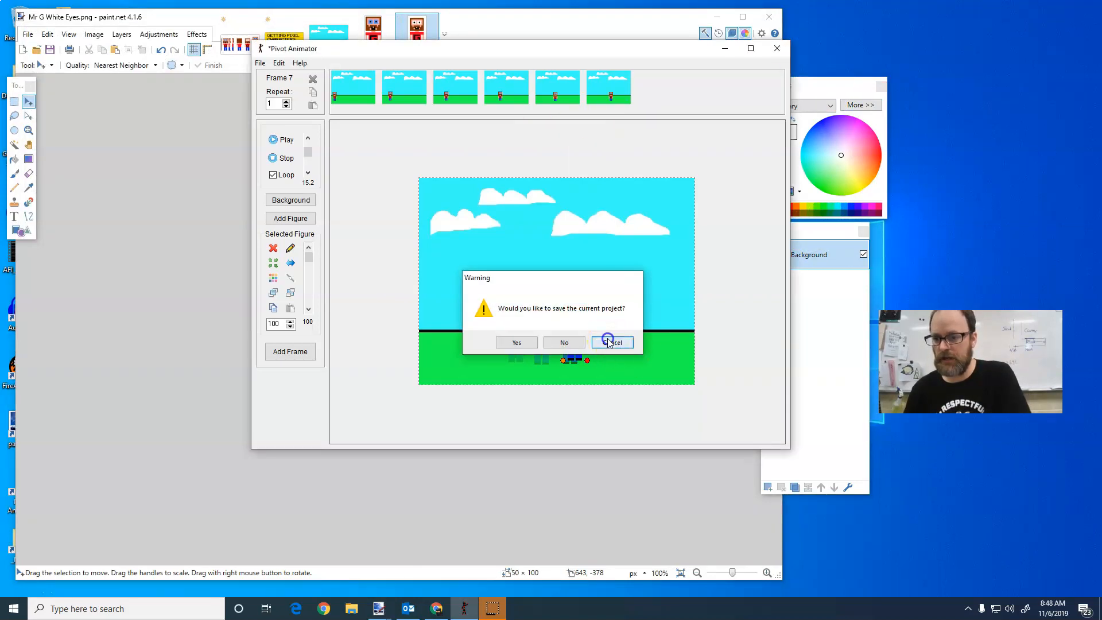
left_click(610, 343)
left_click(261, 64)
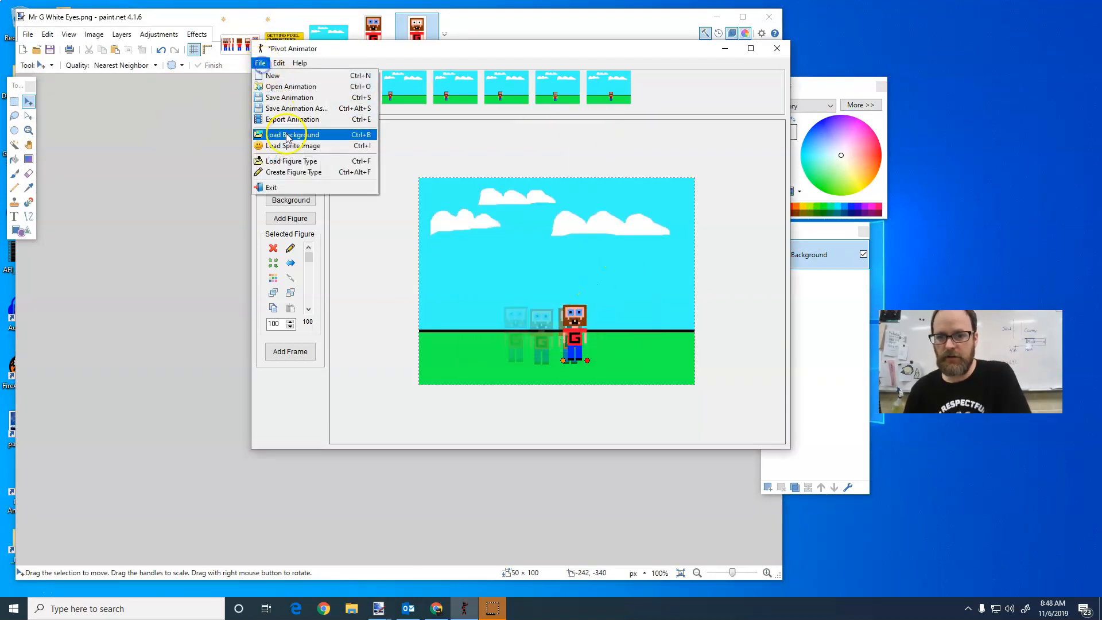
left_click(304, 143)
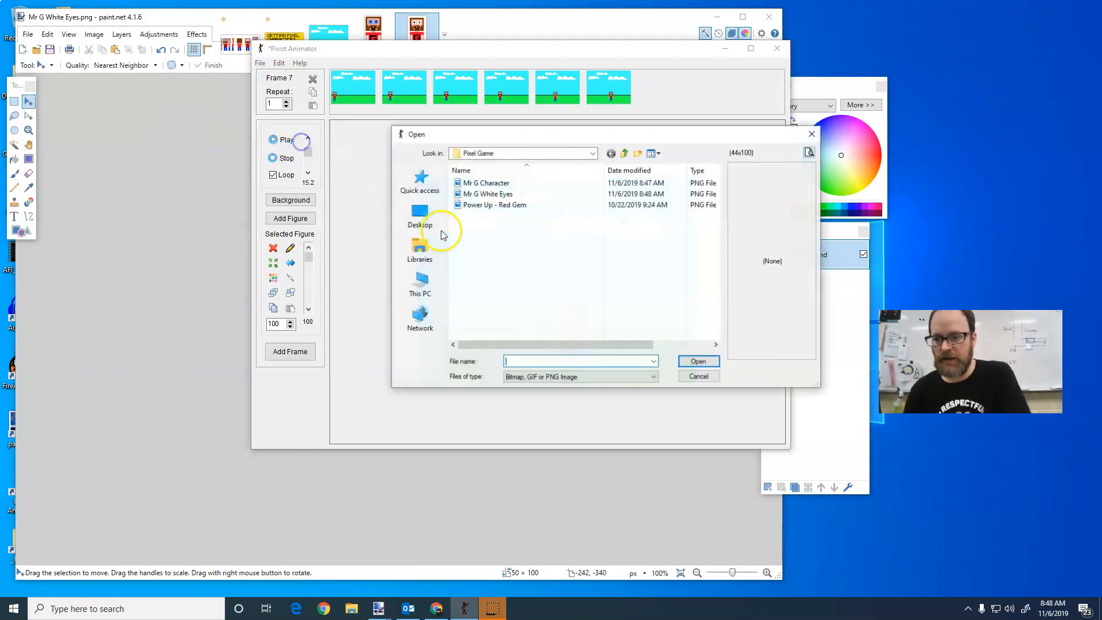
left_click(493, 195)
left_click(696, 361)
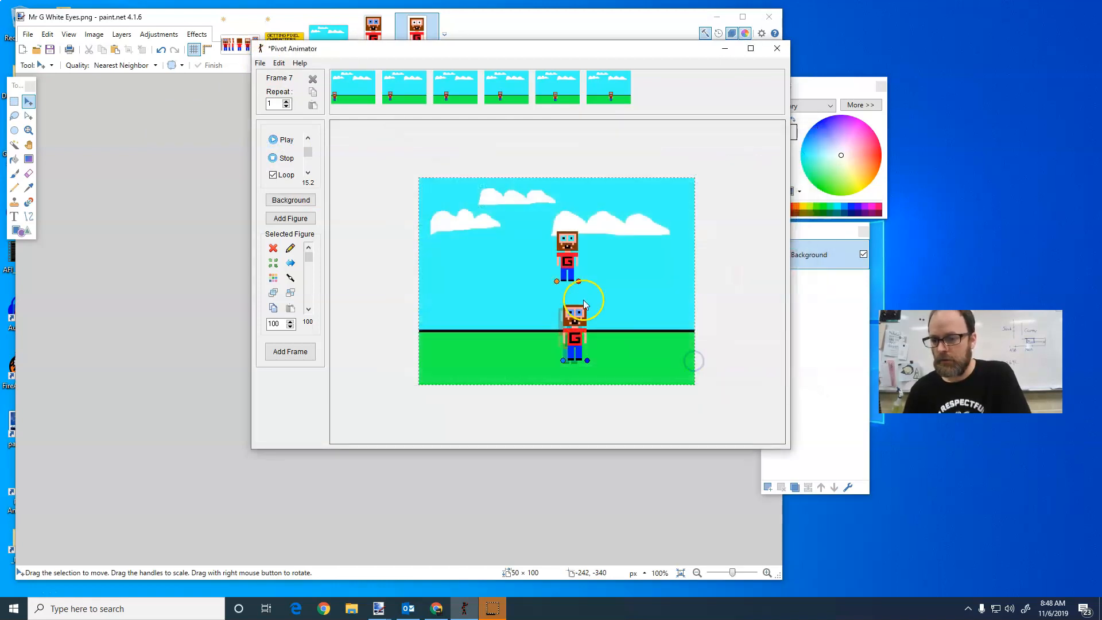
left_click_drag(556, 275, 474, 331)
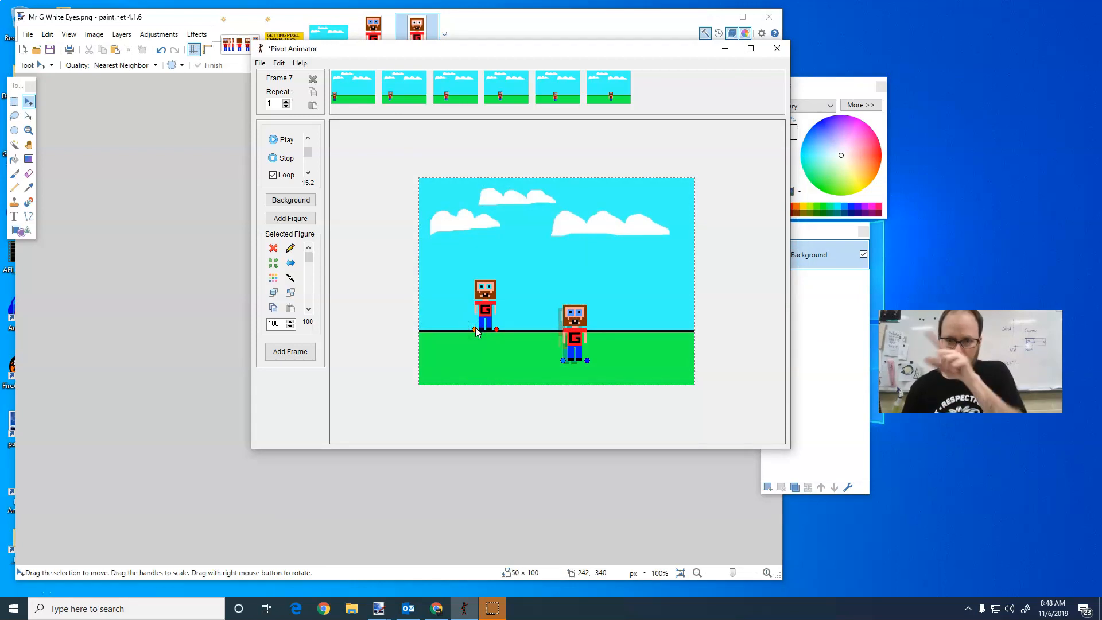
- Back in paint.net, fill the white background around the white-eyed character with light green, using the Paint Bucket with antialiasing disabled
left_click(529, 24)
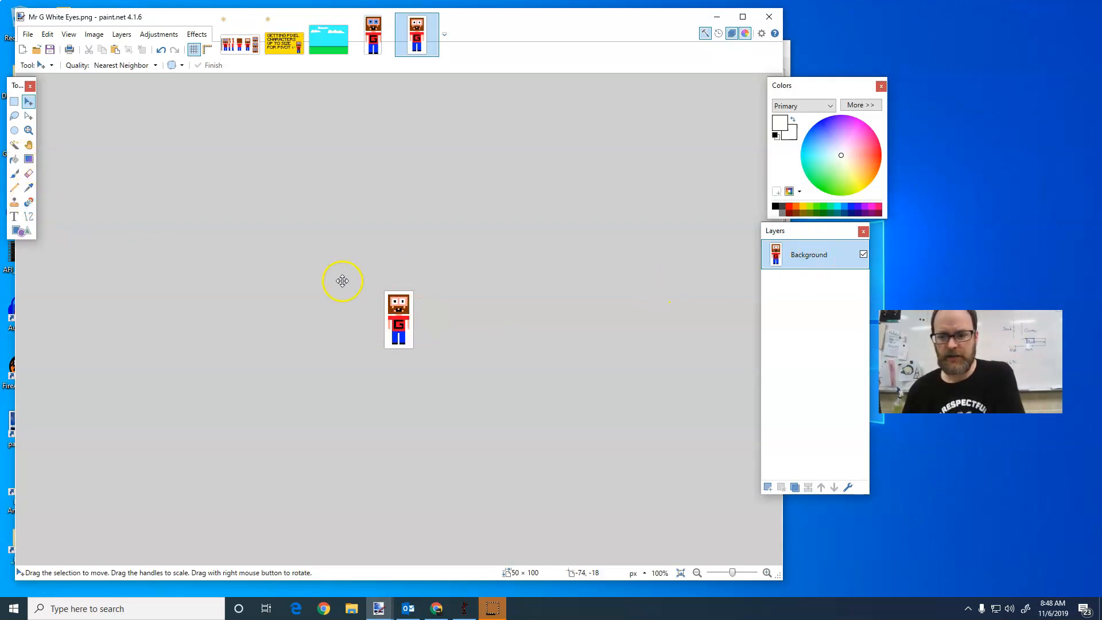
left_click(766, 573)
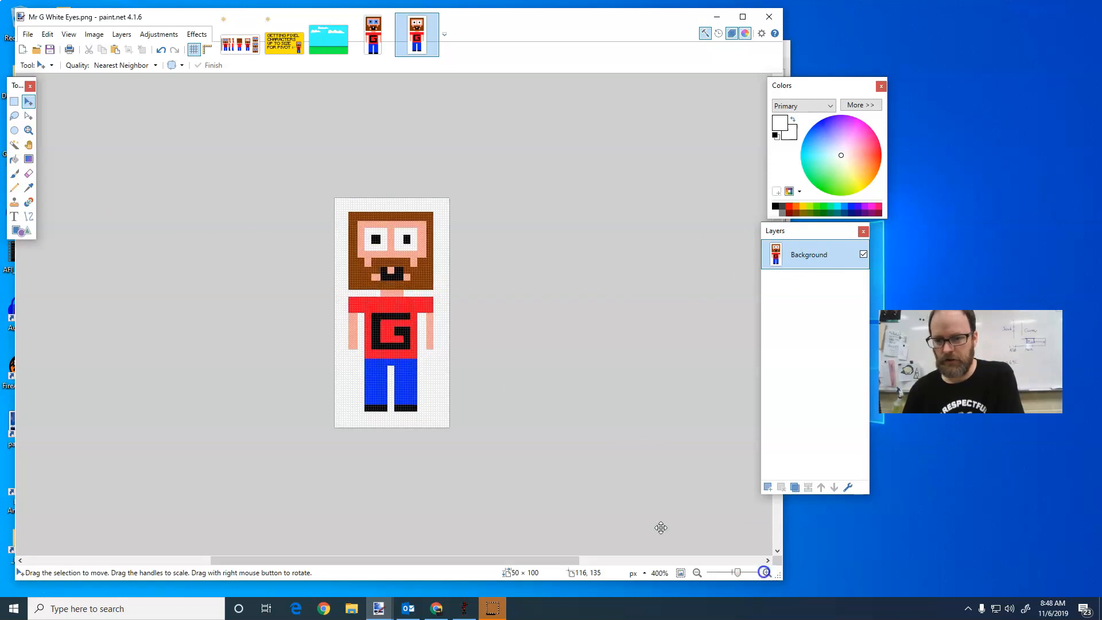
left_click(16, 162)
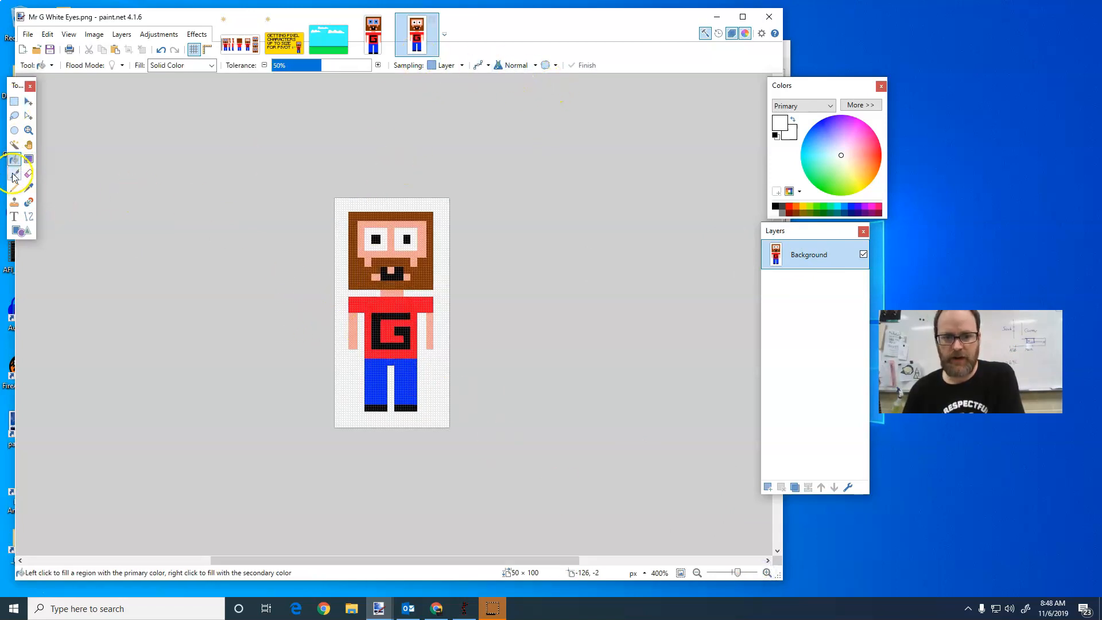
left_click(484, 66)
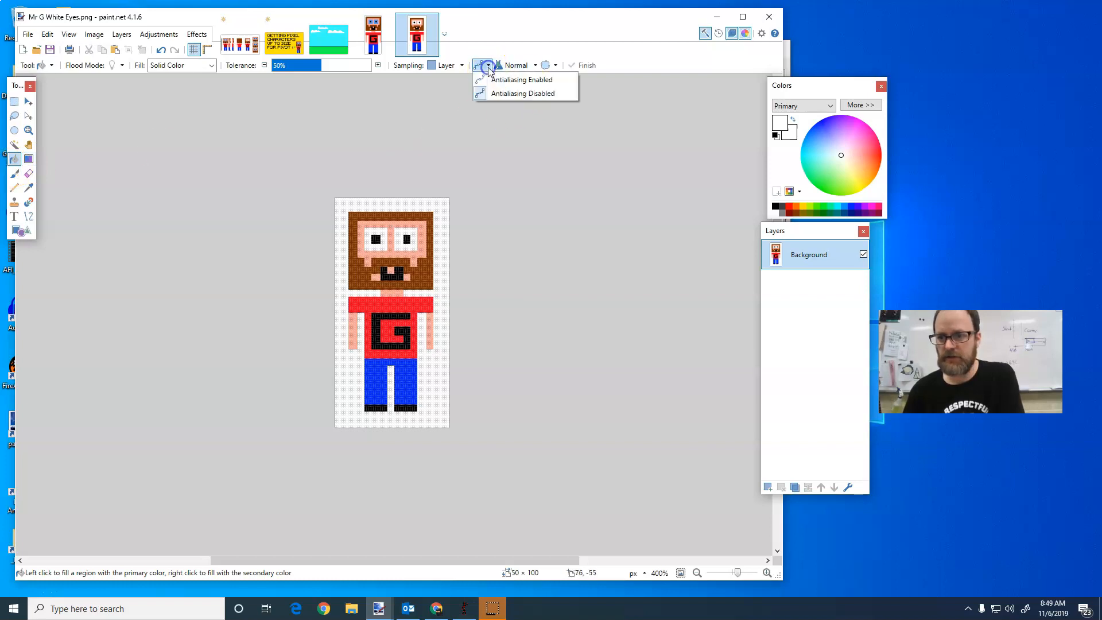
left_click(528, 93)
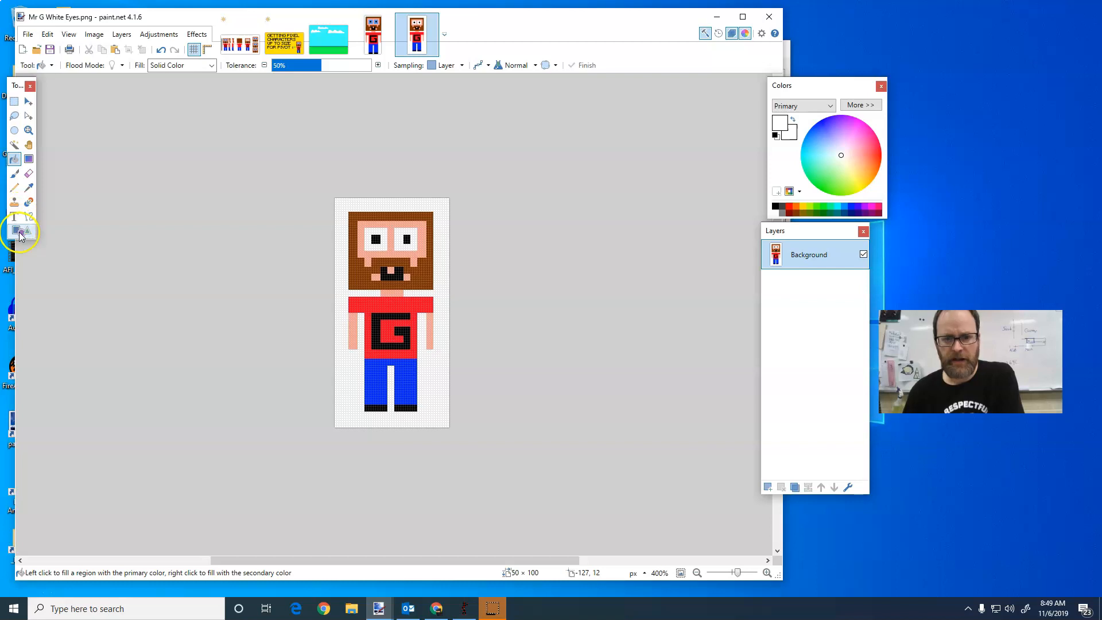
left_click(833, 185)
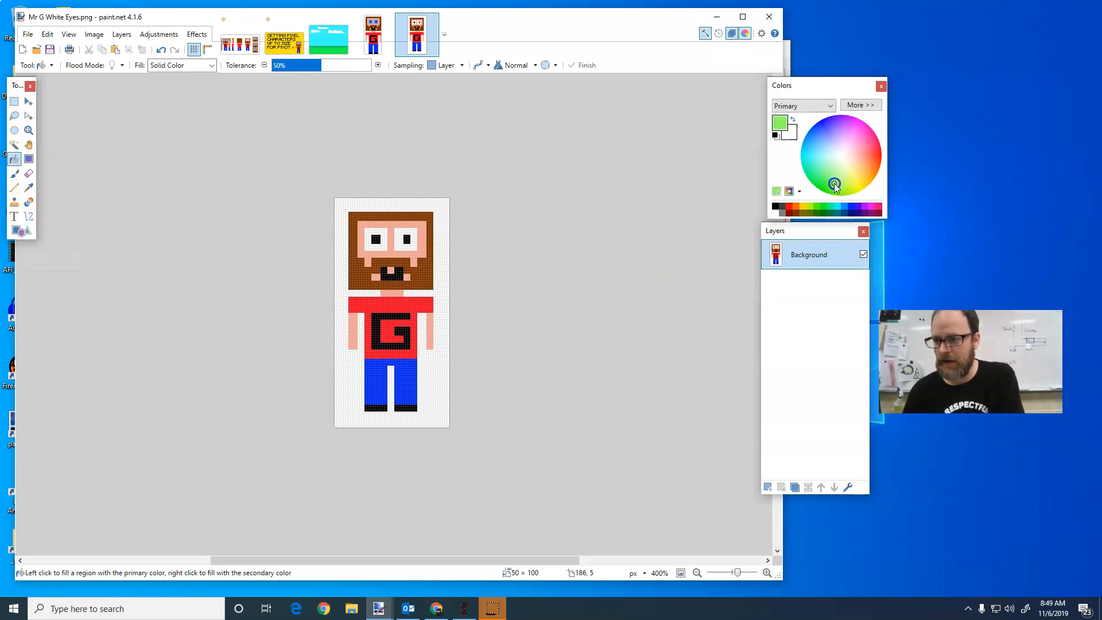
left_click(339, 376)
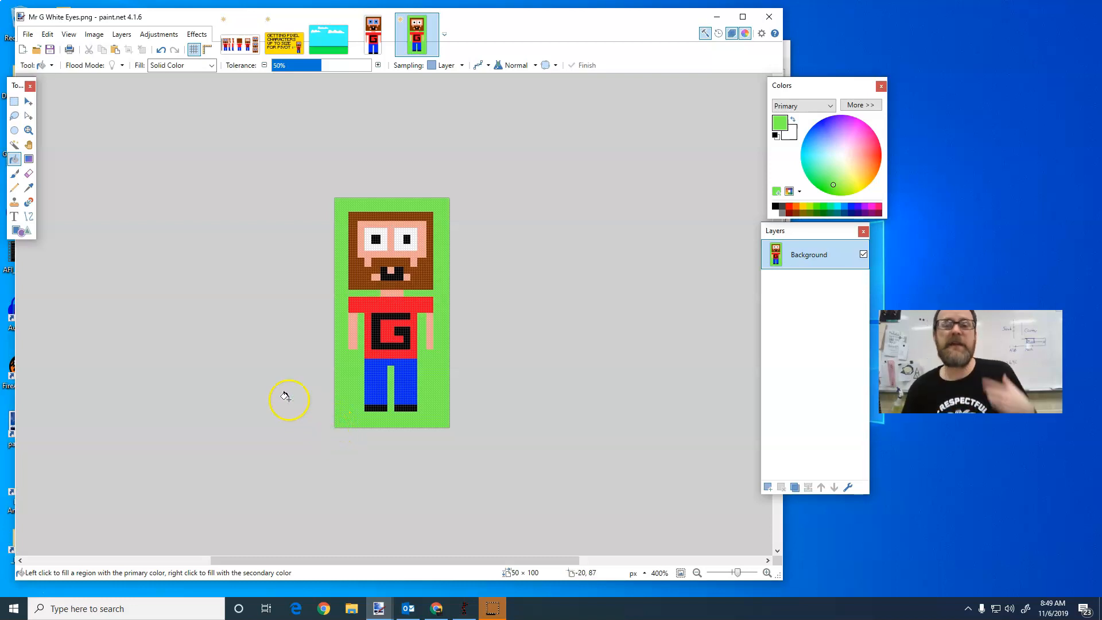
left_click(31, 36)
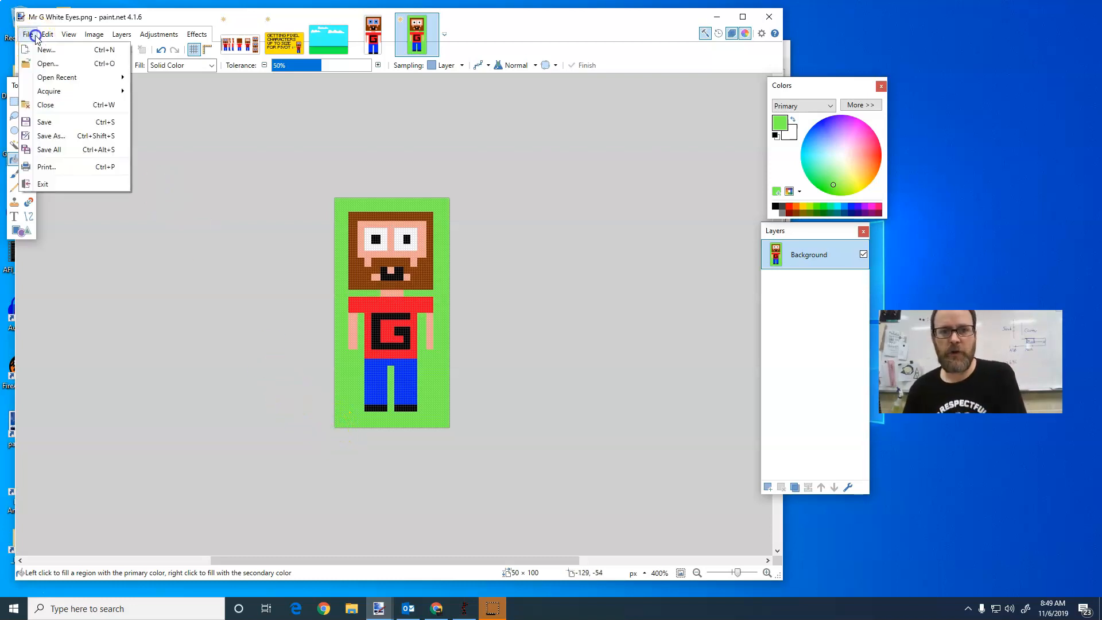
left_click(75, 149)
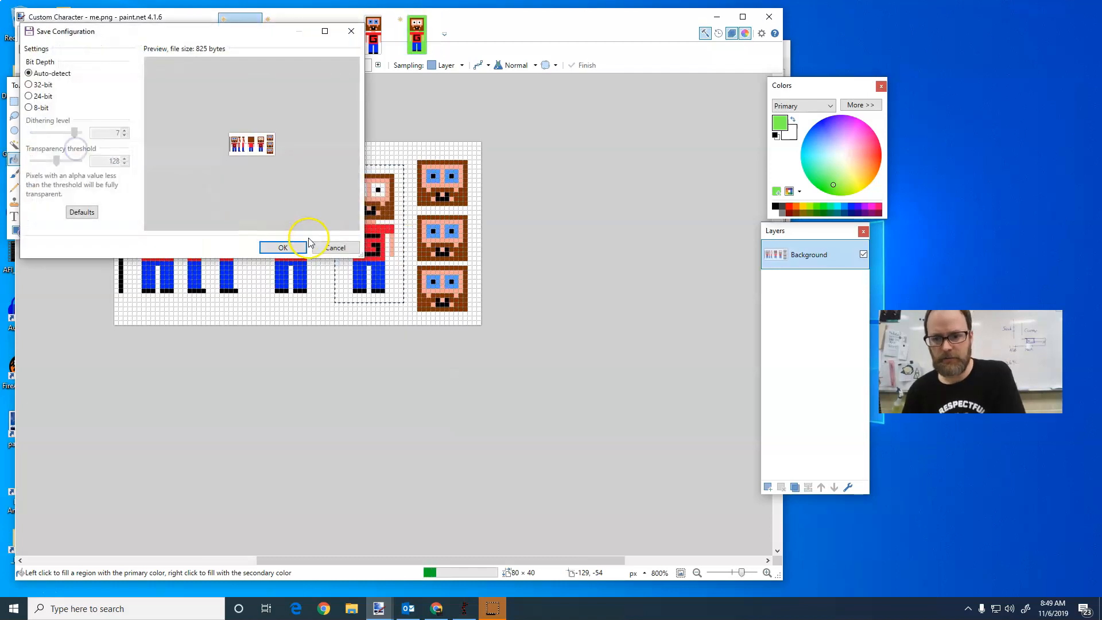
left_click(342, 248)
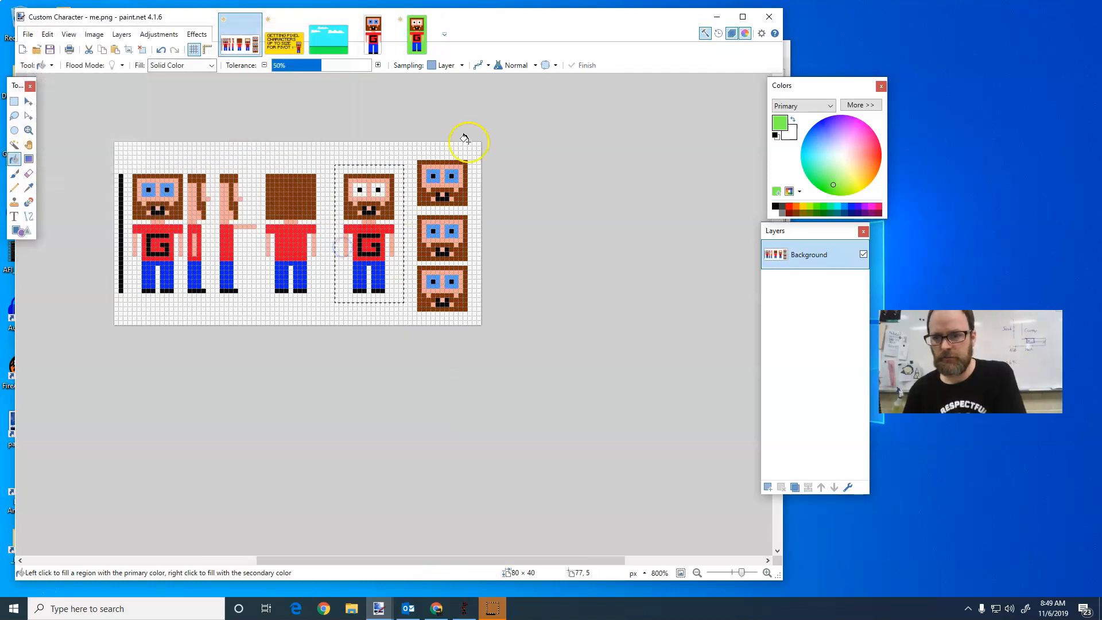
- Save the green-background character as a separate PNG named "Mr G White Eyes green bg" in the Pixel Game folder, accepting the save settings
left_click(428, 36)
left_click(28, 34)
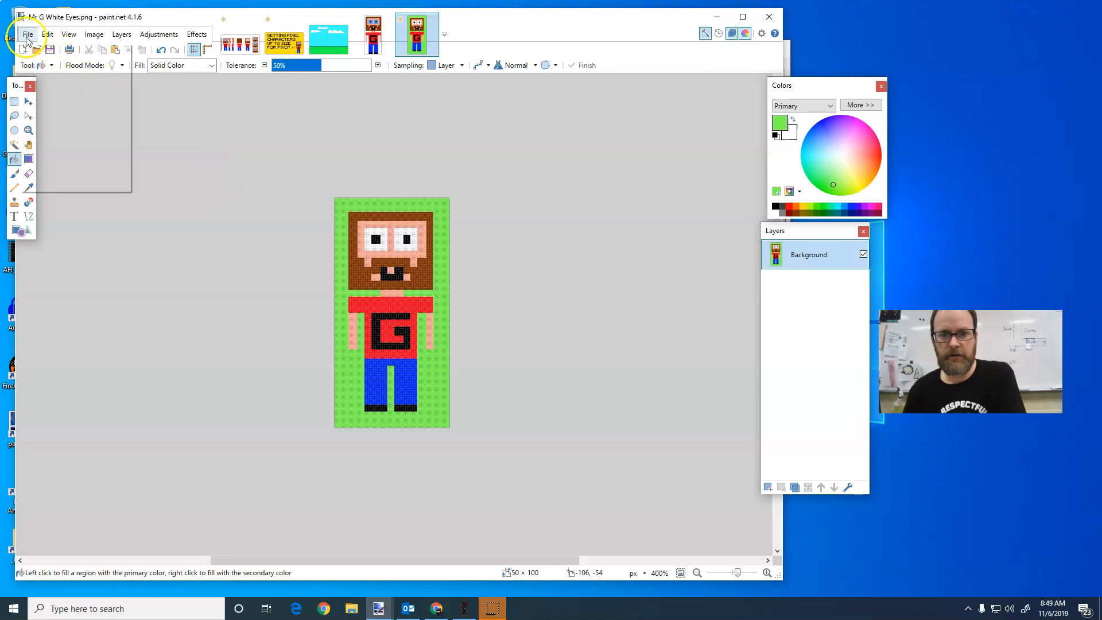
left_click(72, 135)
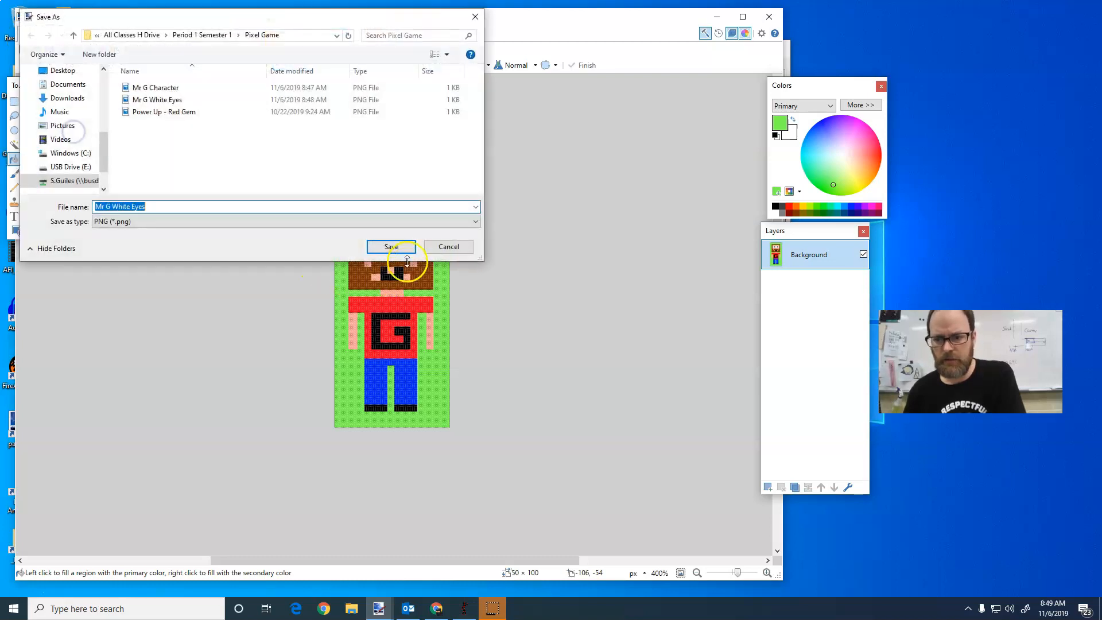
left_click(159, 205)
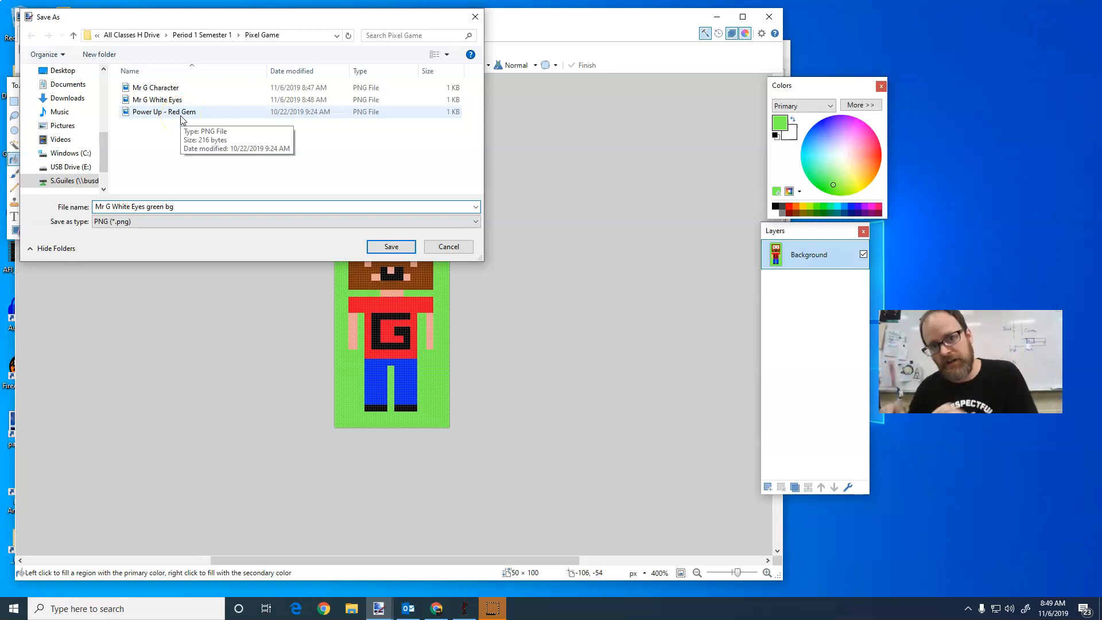
left_click(391, 246)
left_click(270, 250)
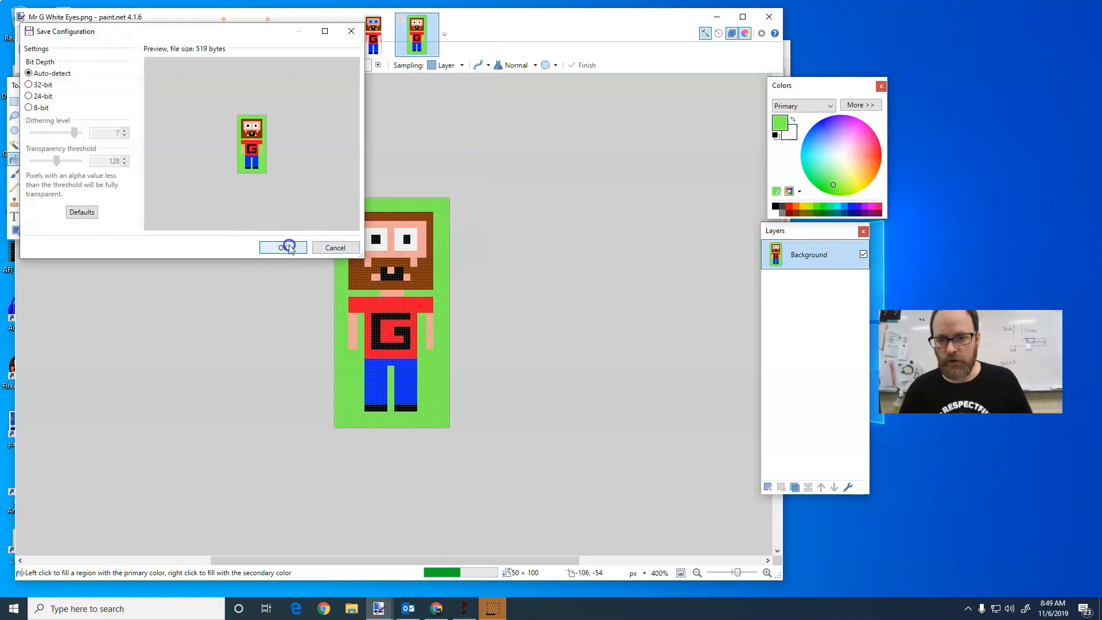
- Switch to Pivot Animator, load Mr G White Eyes green bg as a sprite image and place it just behind the character on the horizon
left_click(716, 18)
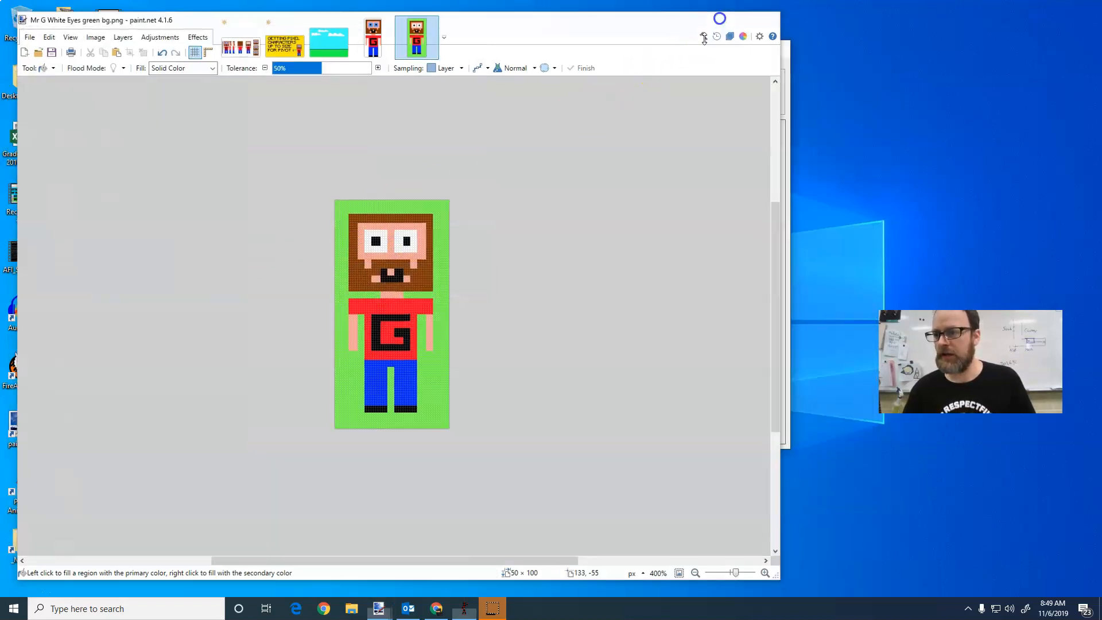
left_click(259, 63)
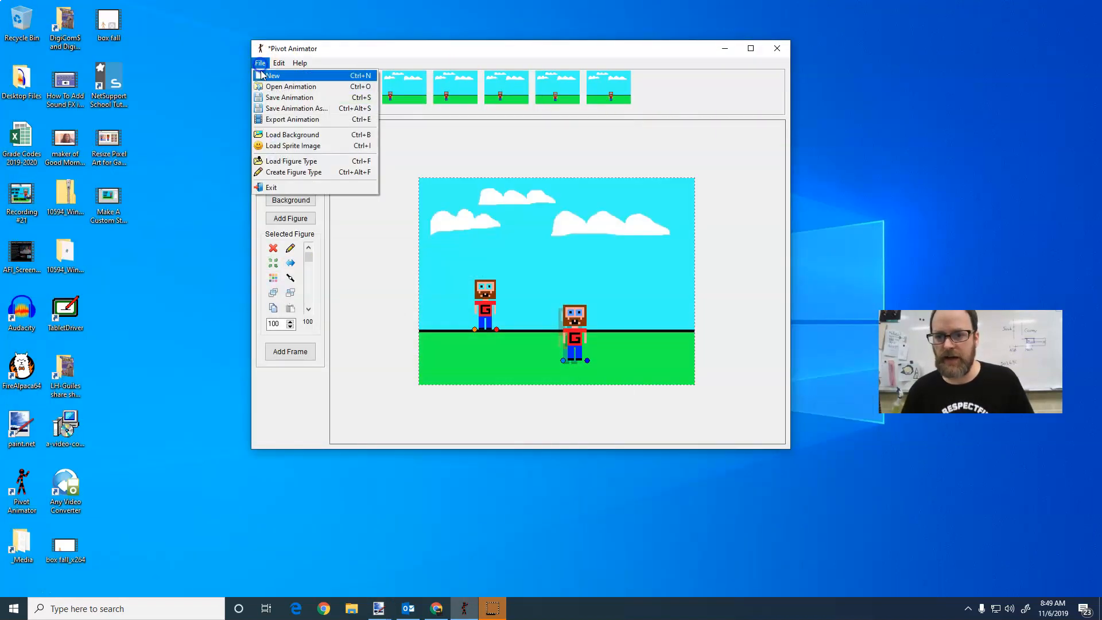
left_click(309, 145)
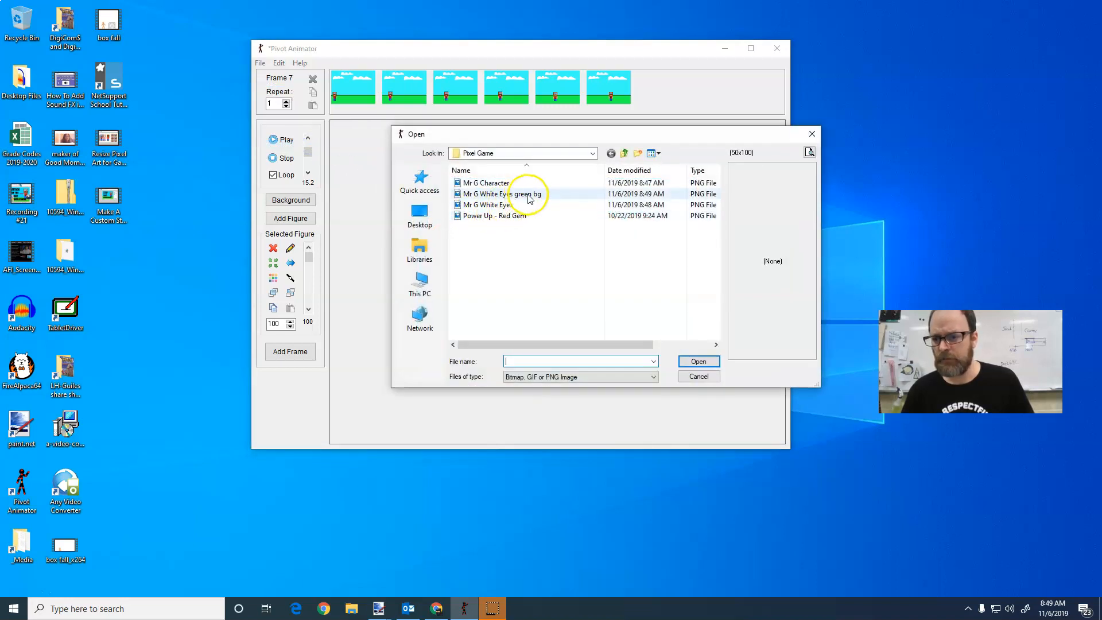
left_click(520, 194)
left_click(695, 363)
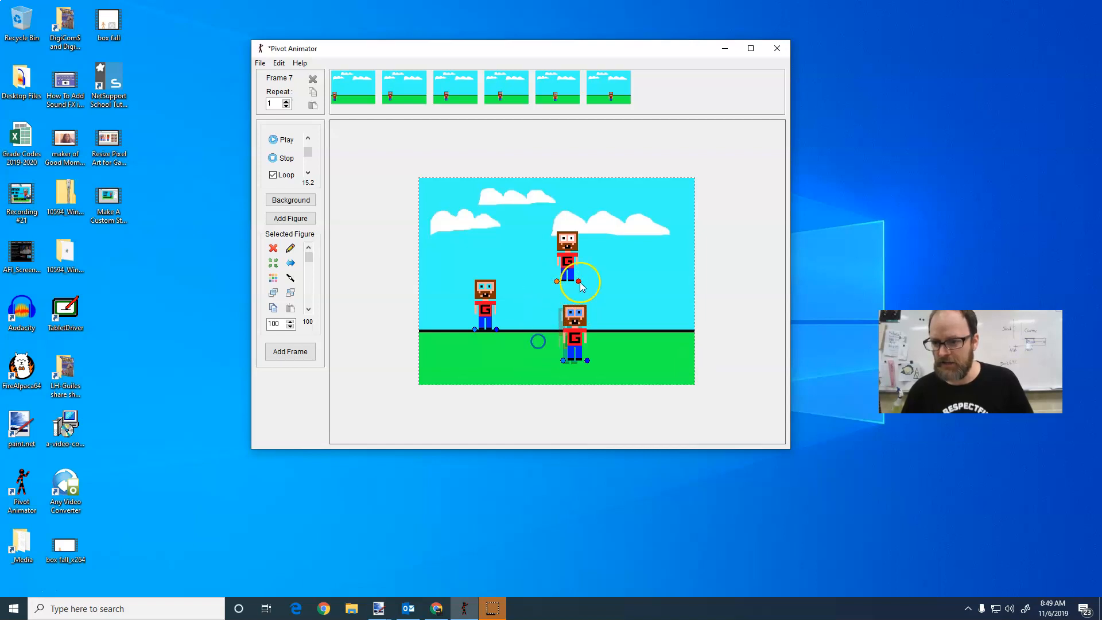
left_click_drag(557, 281, 496, 317)
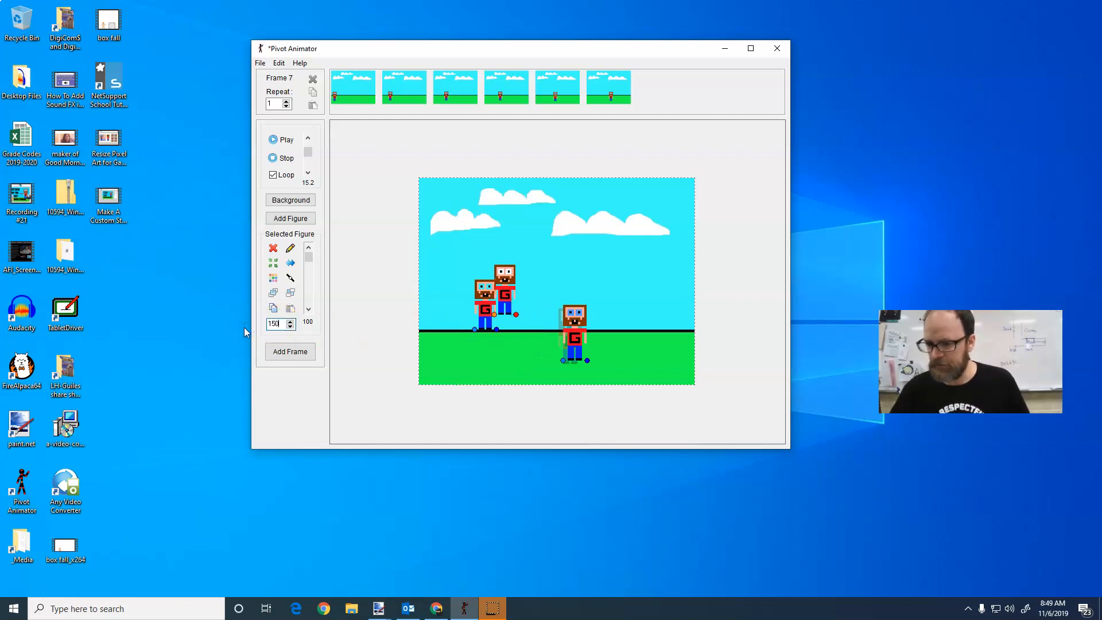
- Scale the new white-eyed sprite to 150, then enlarge it to 250
key("Return")
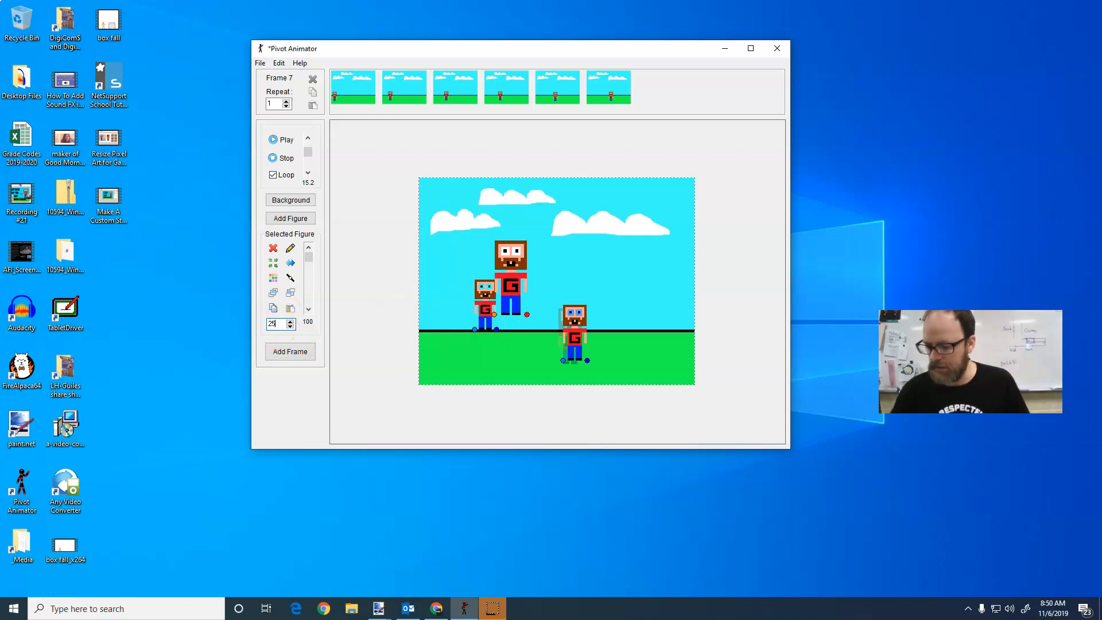
type("0")
key("Return")
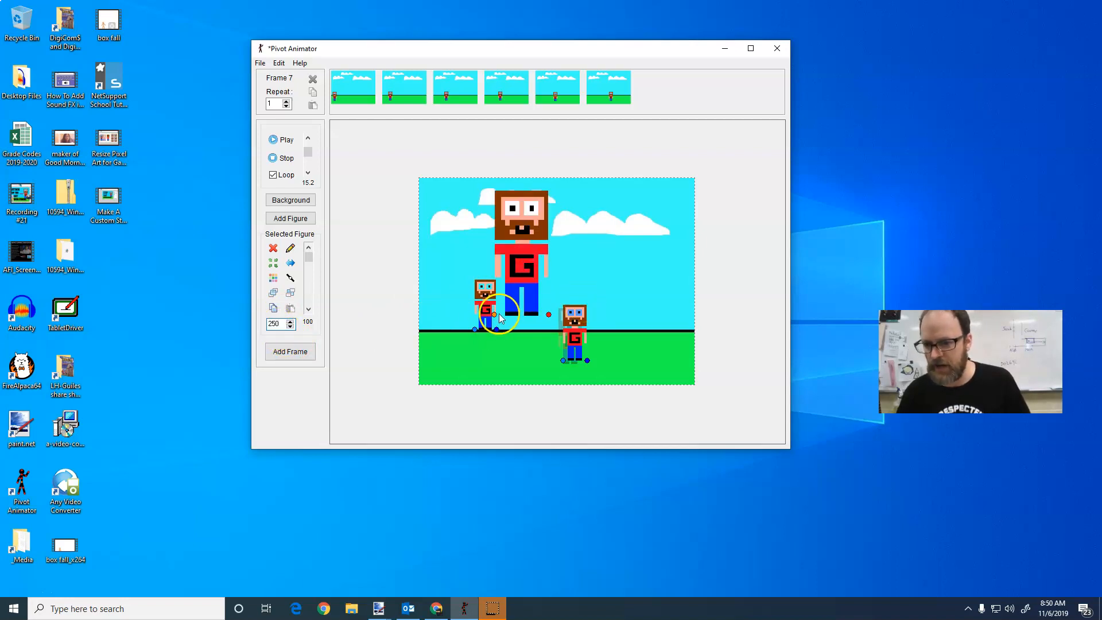
- Tilt the enlarged sprite, straighten it again and stand it partly outside the scene's left edge
left_click_drag(494, 314, 578, 302)
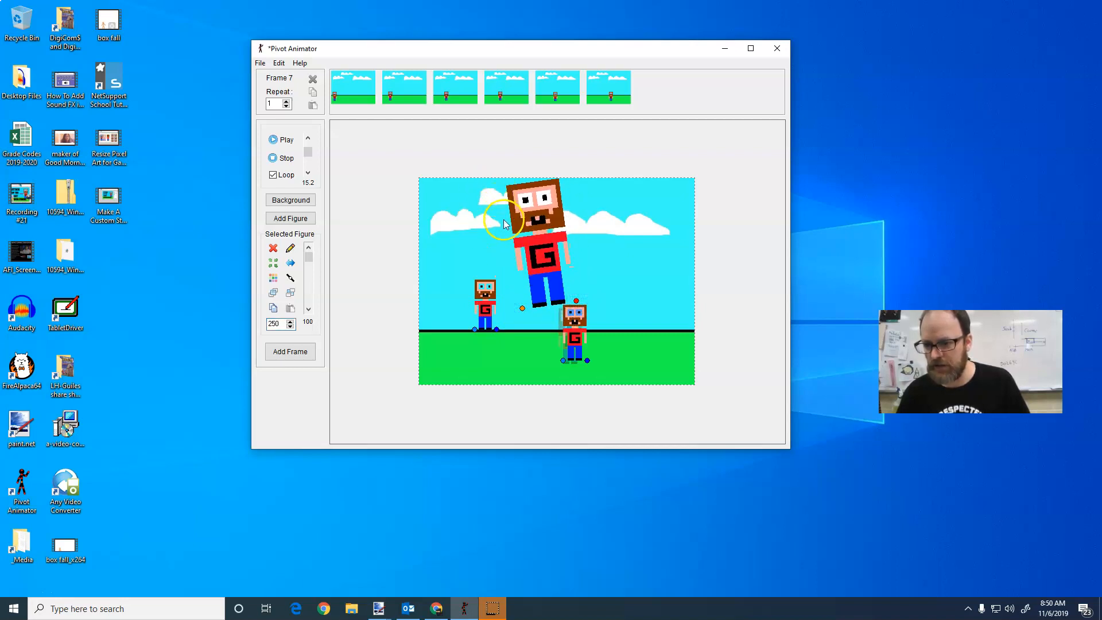
left_click_drag(576, 304, 600, 341)
left_click_drag(521, 310, 378, 356)
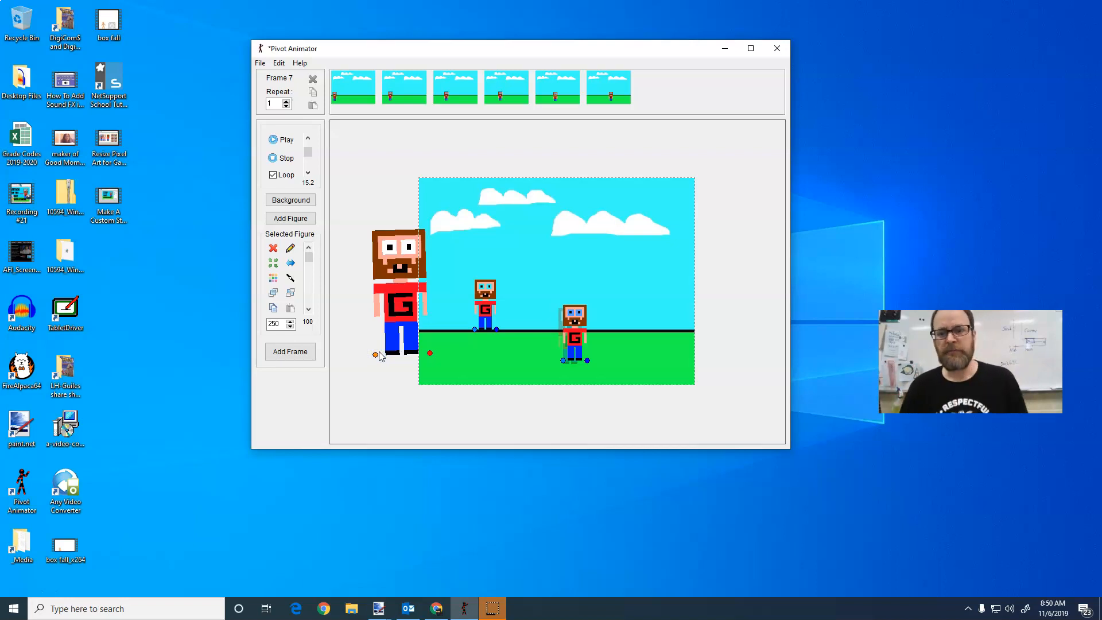
- Add another blue-eyed Mr G Character figure to the frame and place it in the upper right corner of the scene
left_click(290, 218)
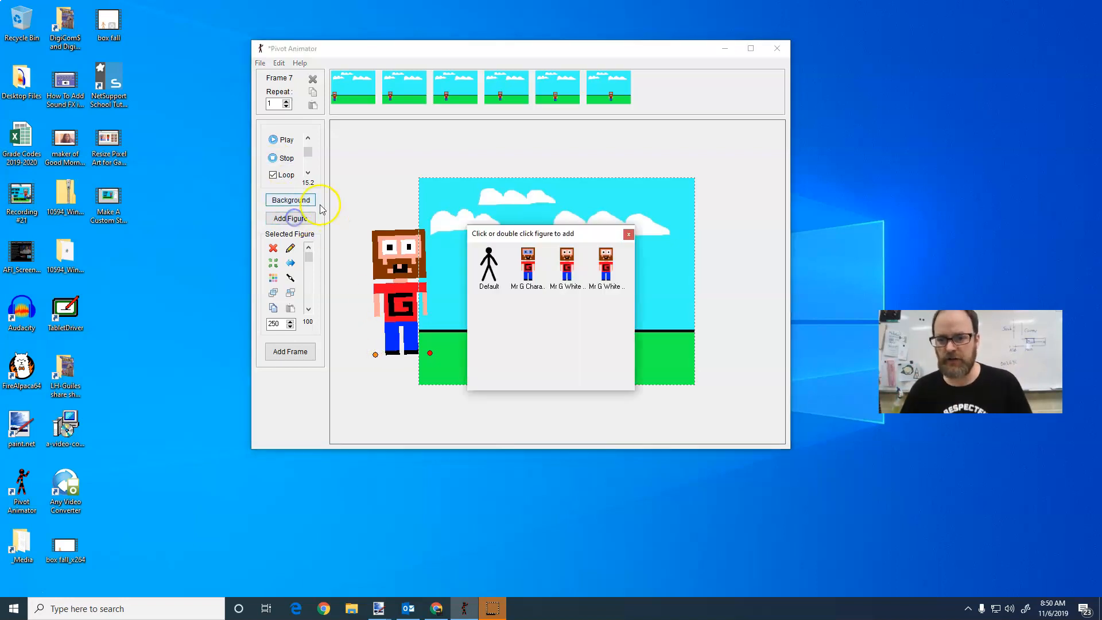
left_click(528, 275)
double_click(605, 254)
left_click_drag(556, 278, 667, 250)
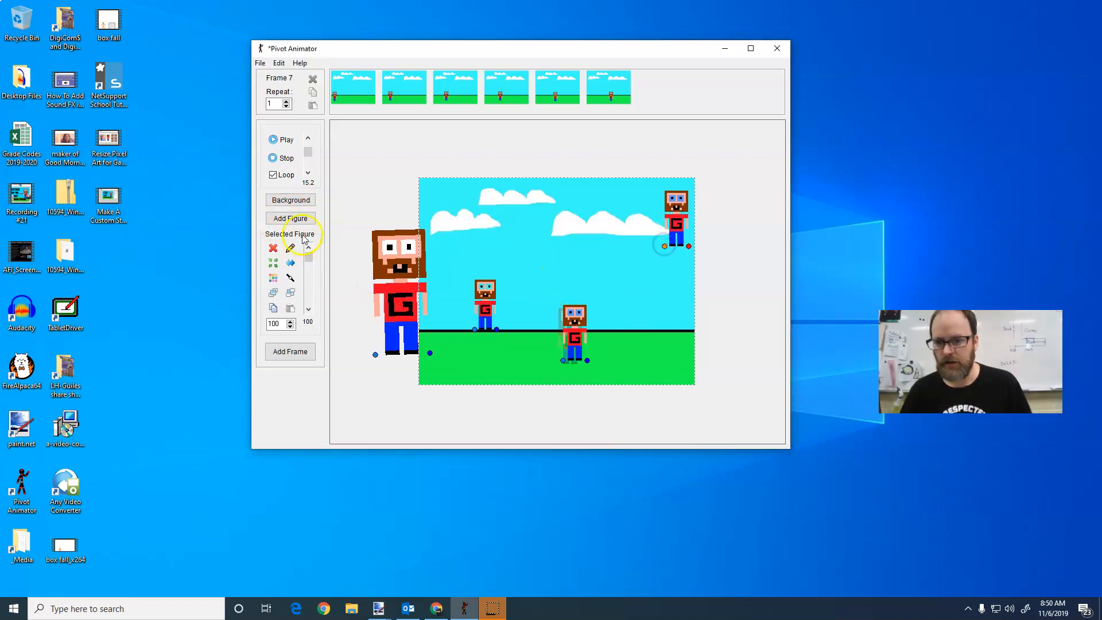
- Add another white-eyed Mr G figure and place it directly below the blue-eyed one near the scene's right edge
left_click(290, 218)
left_click(612, 275)
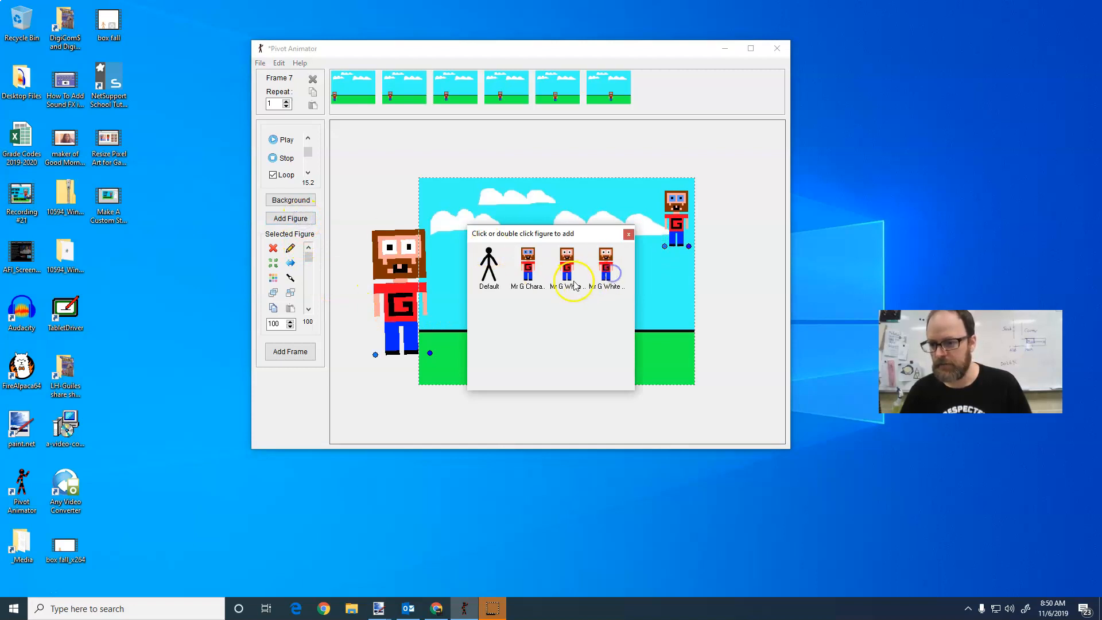
left_click(629, 235)
left_click_drag(556, 281, 652, 302)
- Add a Default stick figure and place it on the grass between the front character and the figures at the scene's right edge
left_click(291, 218)
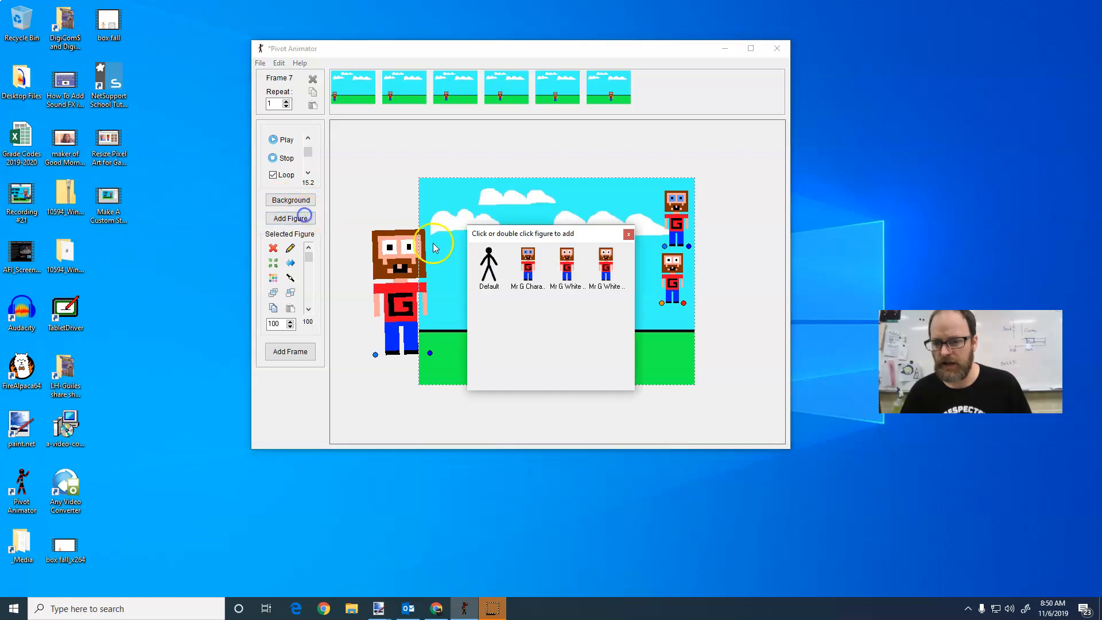
left_click(629, 234)
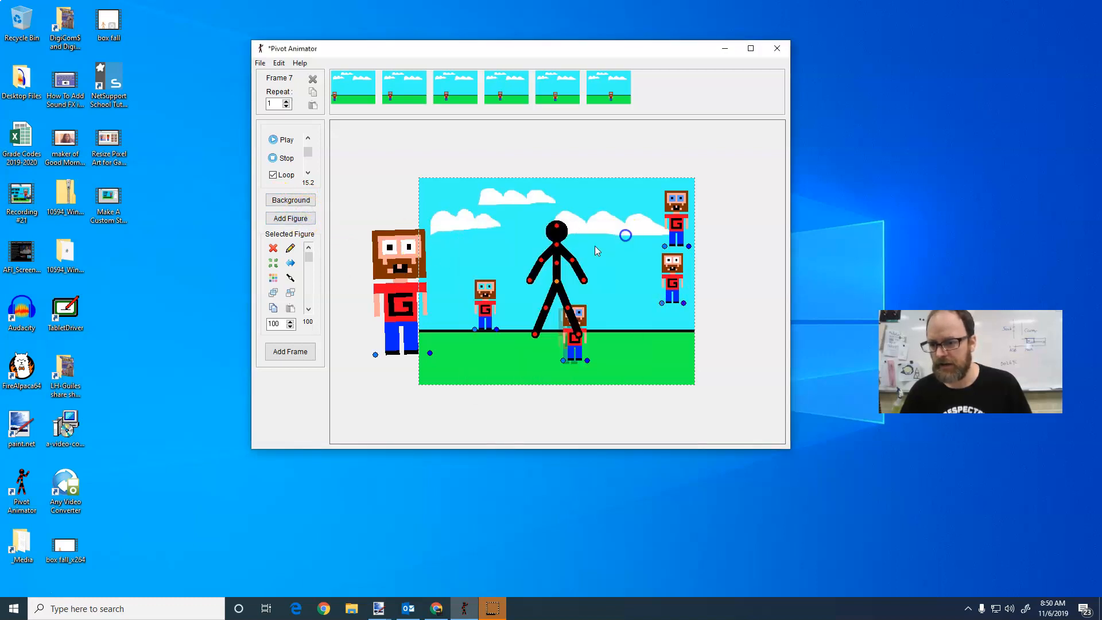
left_click_drag(555, 280, 627, 313)
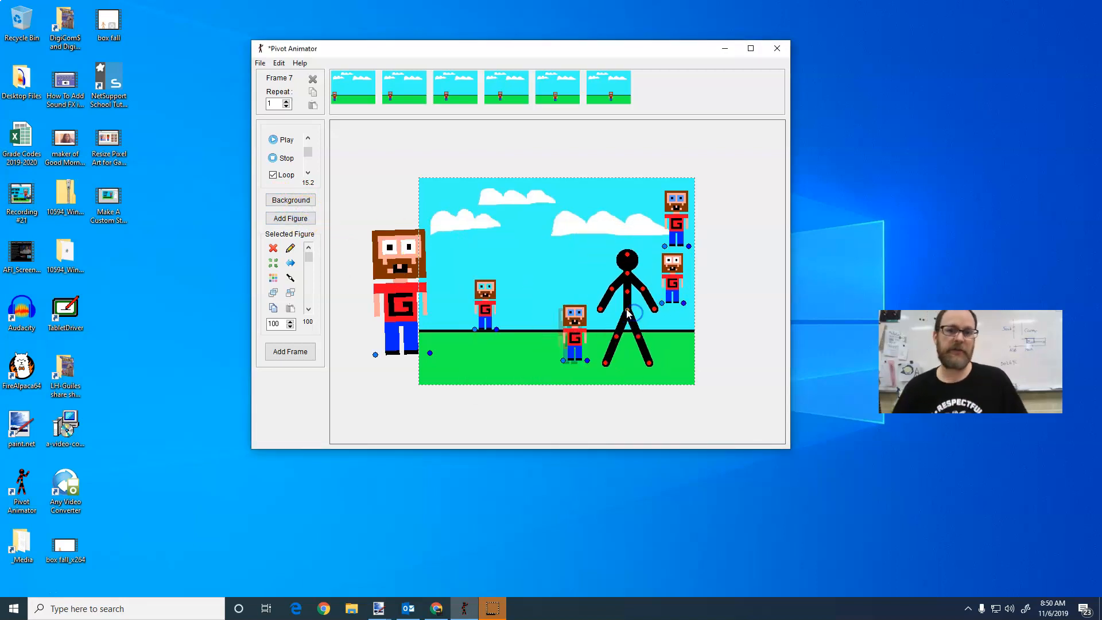